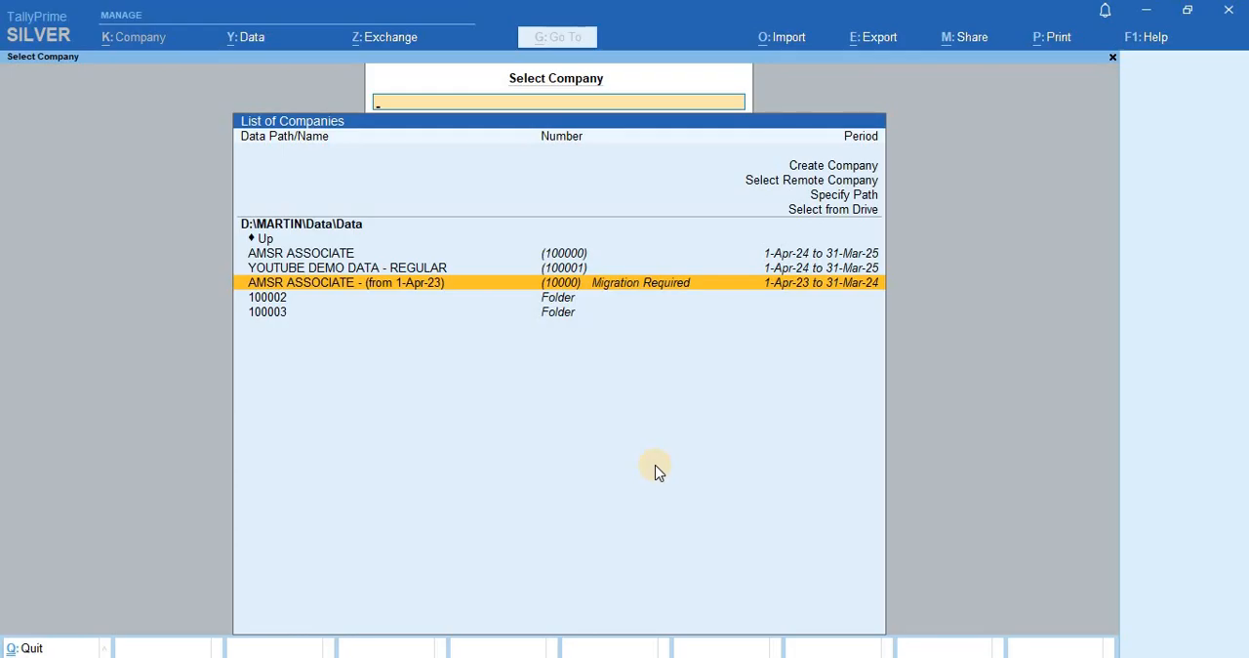
- Start migrating the AMSR ASSOCIATE (from 1-Apr-23) company data and open its migration configuration
{"action": "key", "text": "Return"}
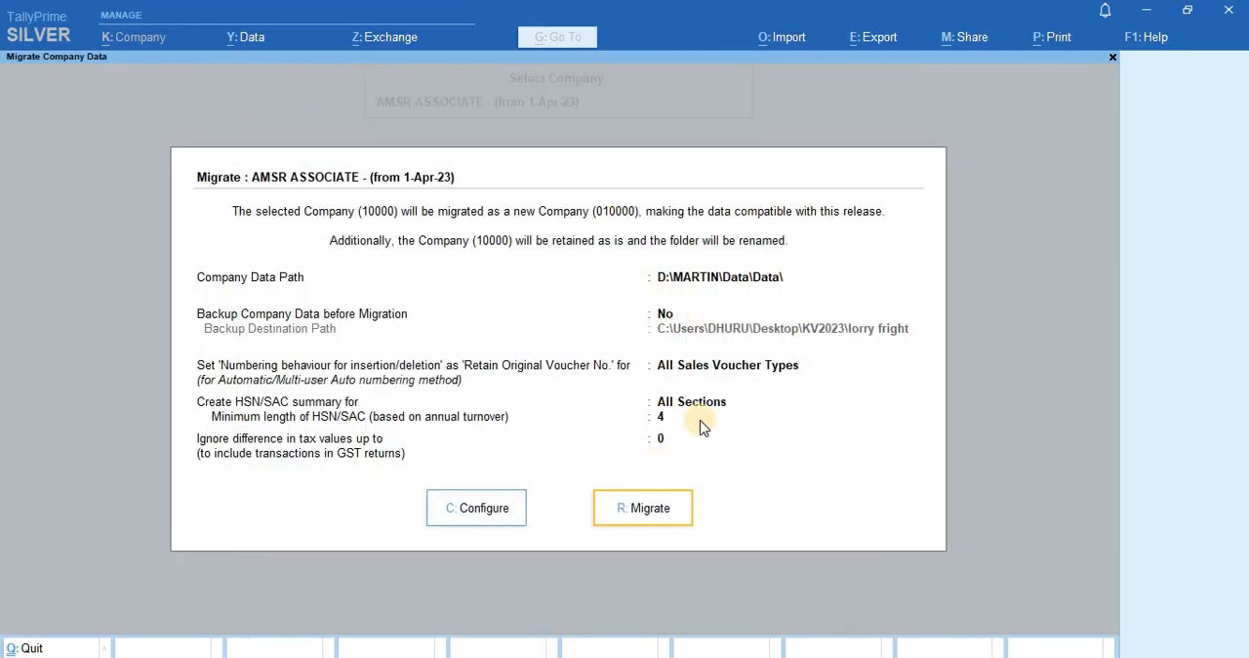
{"action": "key", "text": "Escape"}
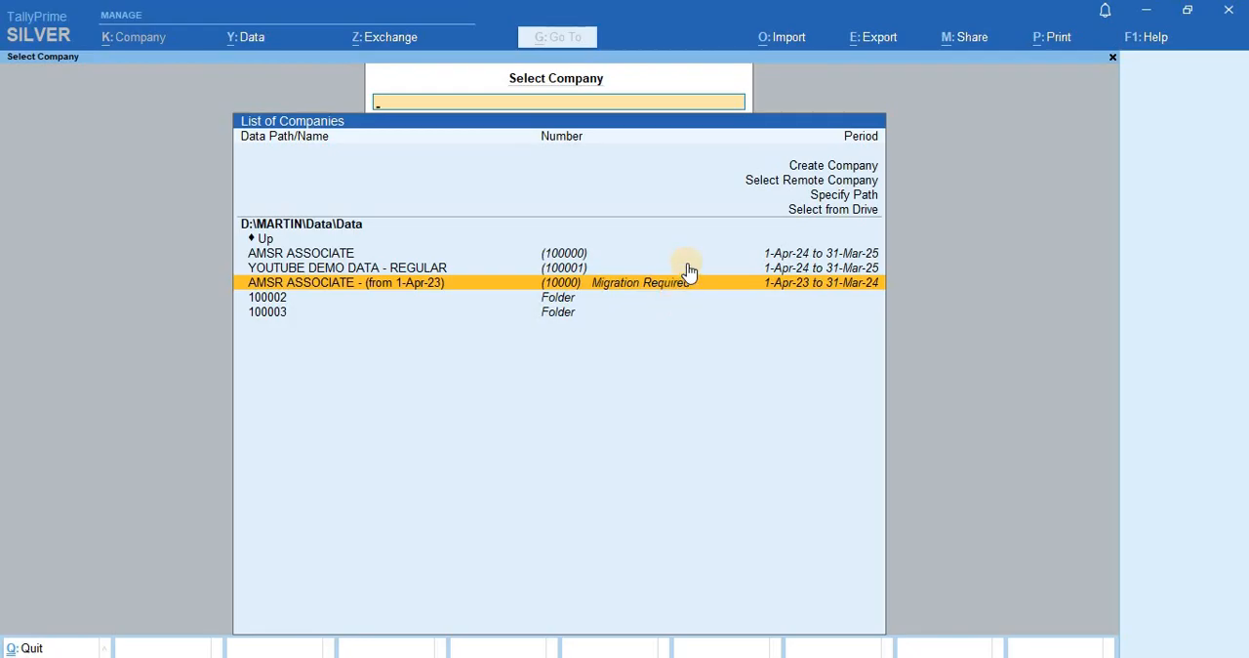
{"action": "key", "text": "Return"}
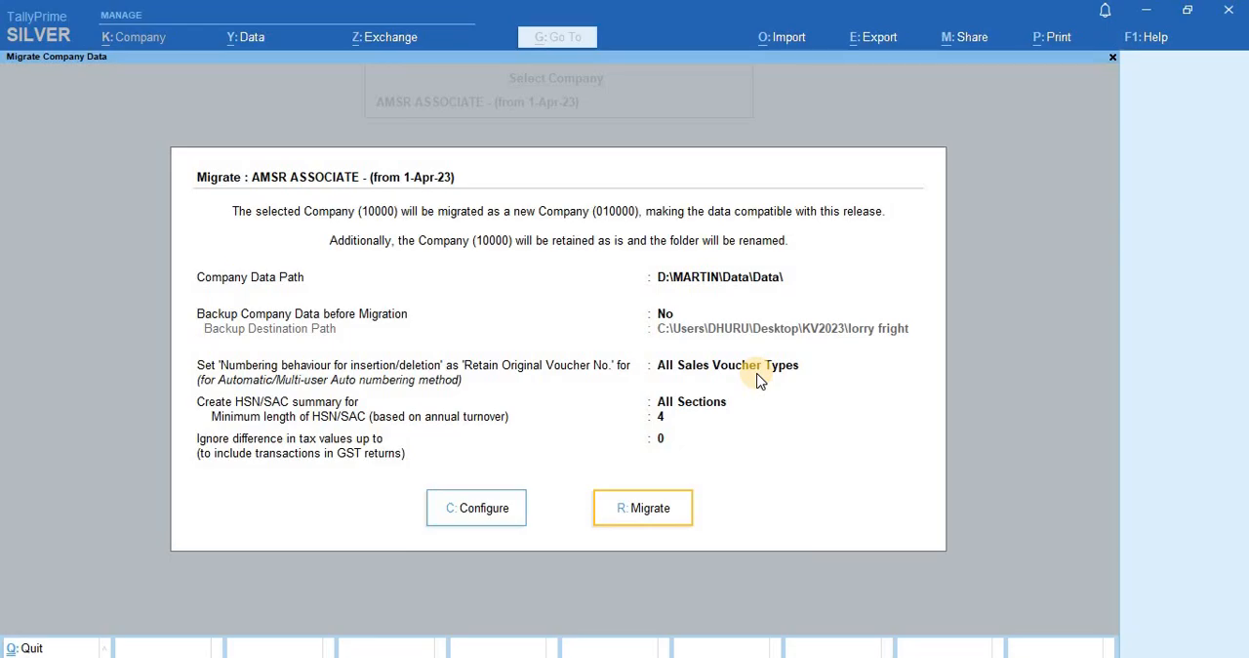
{"action": "left_click", "coordinate": [457, 507]}
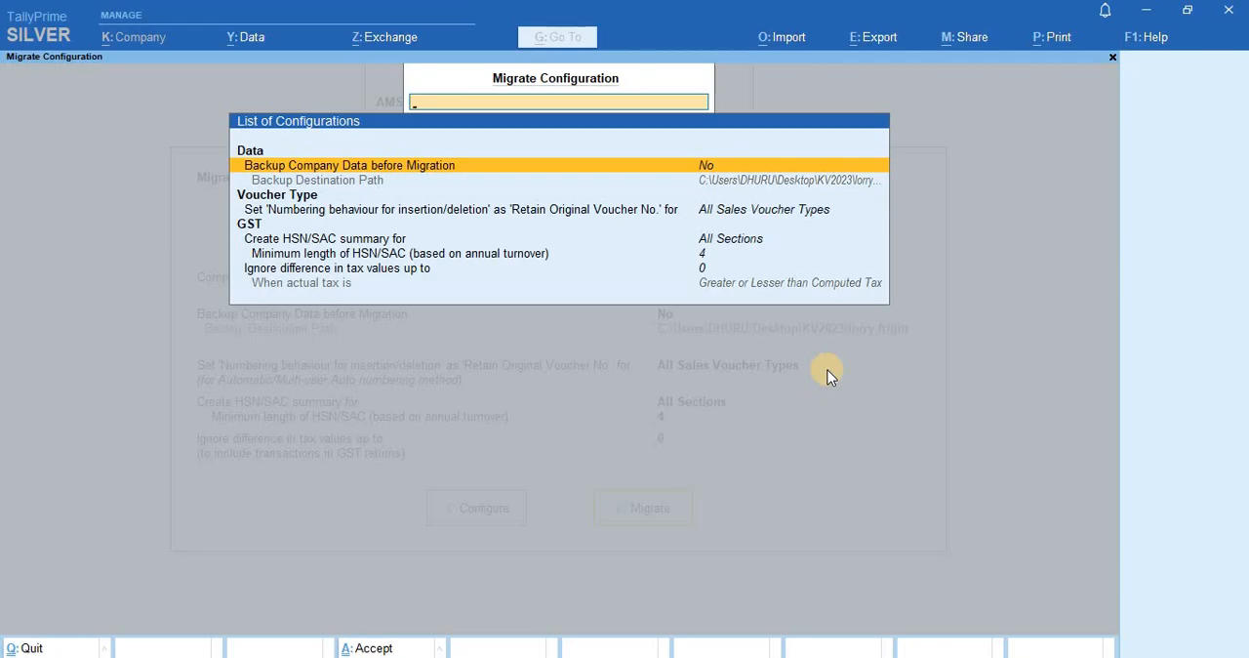
- Configure the migration's GST options: create the HSN/SAC summary for All Sections with a minimum HSN/SAC length of 8
{"action": "key", "text": "Down"}
{"action": "key", "text": "Down"}
{"action": "key", "text": "Down"}
{"action": "key", "text": "Down"}
{"action": "key", "text": "Down"}
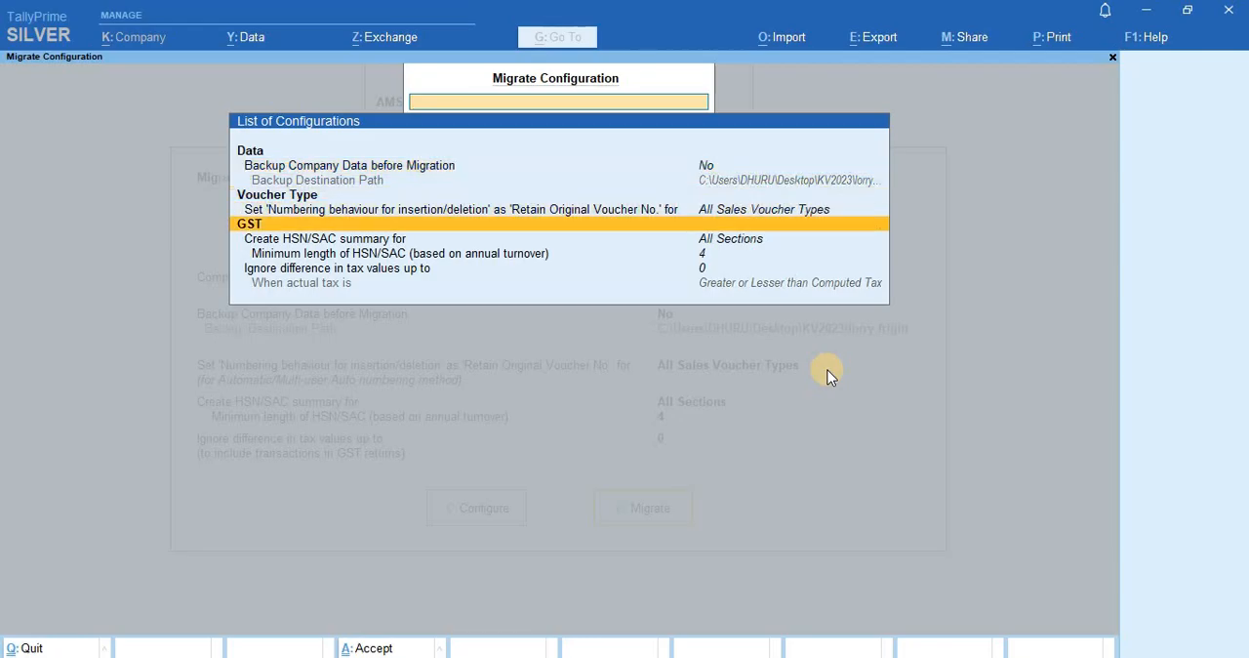
{"action": "key", "text": "Return"}
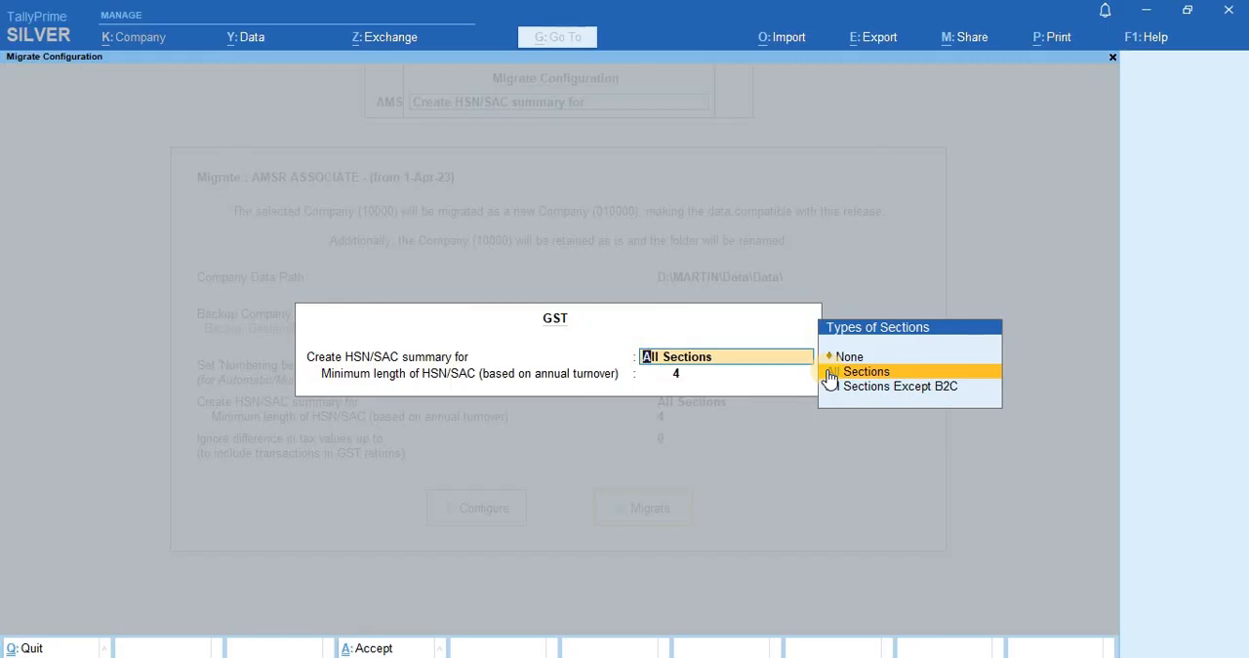
{"action": "key", "text": "Down"}
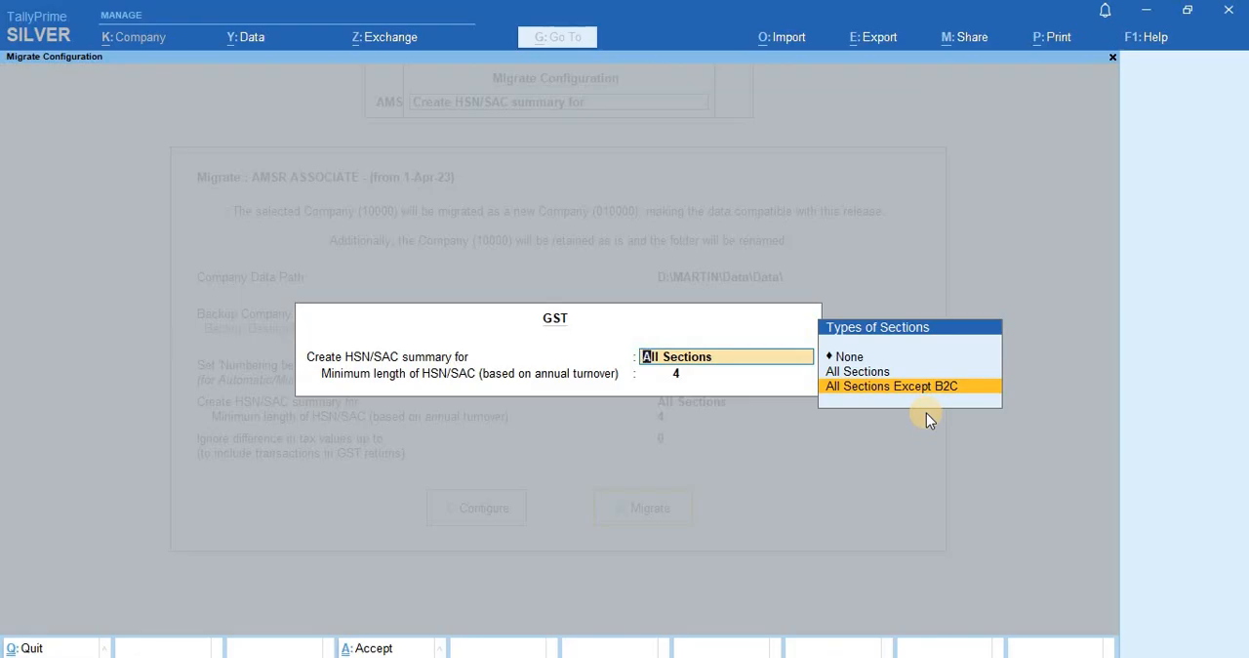
{"action": "key", "text": "Up"}
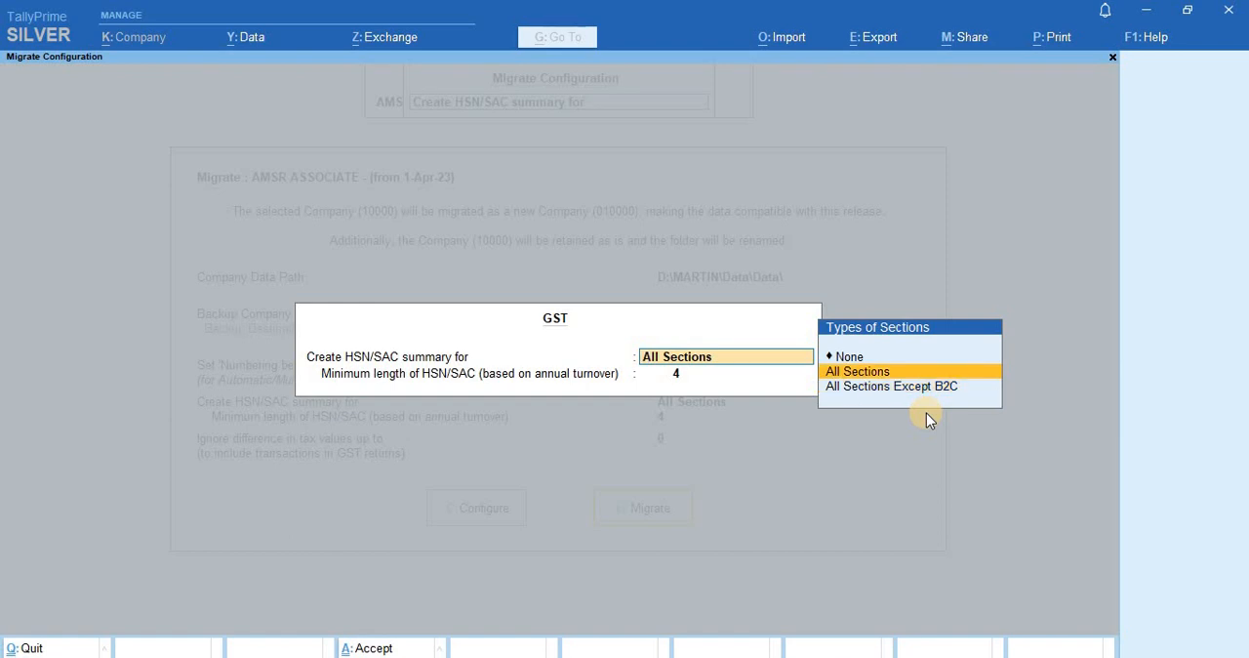
{"action": "key", "text": "Down"}
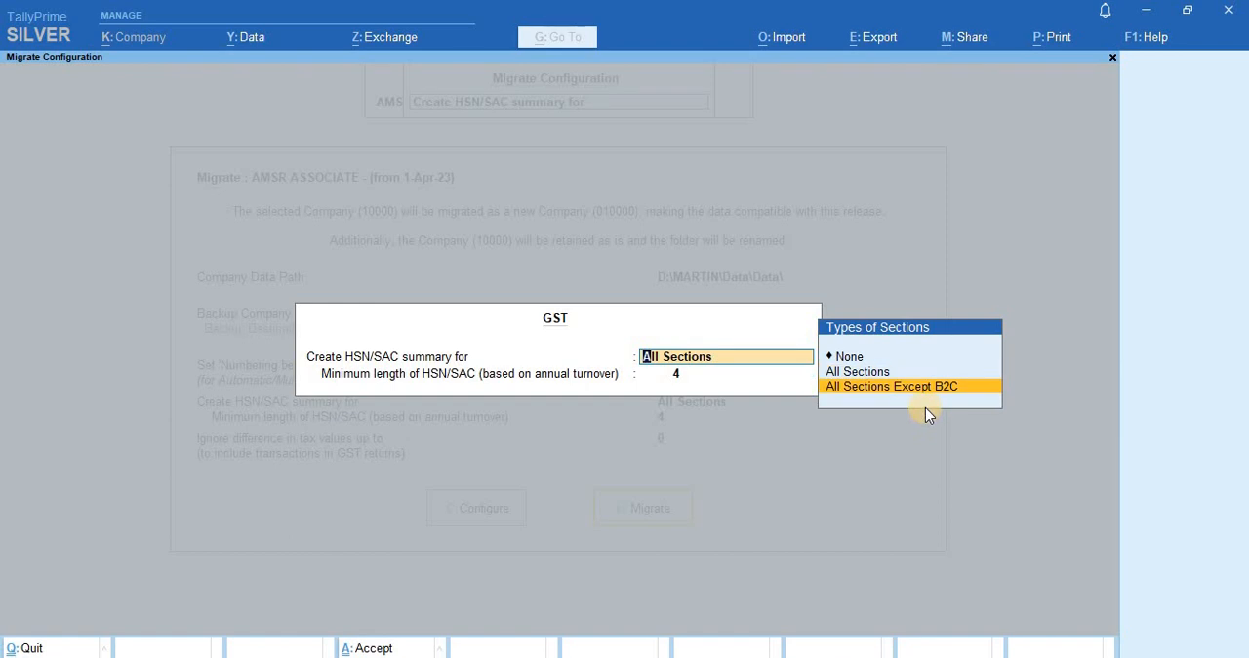
{"action": "key", "text": "Return"}
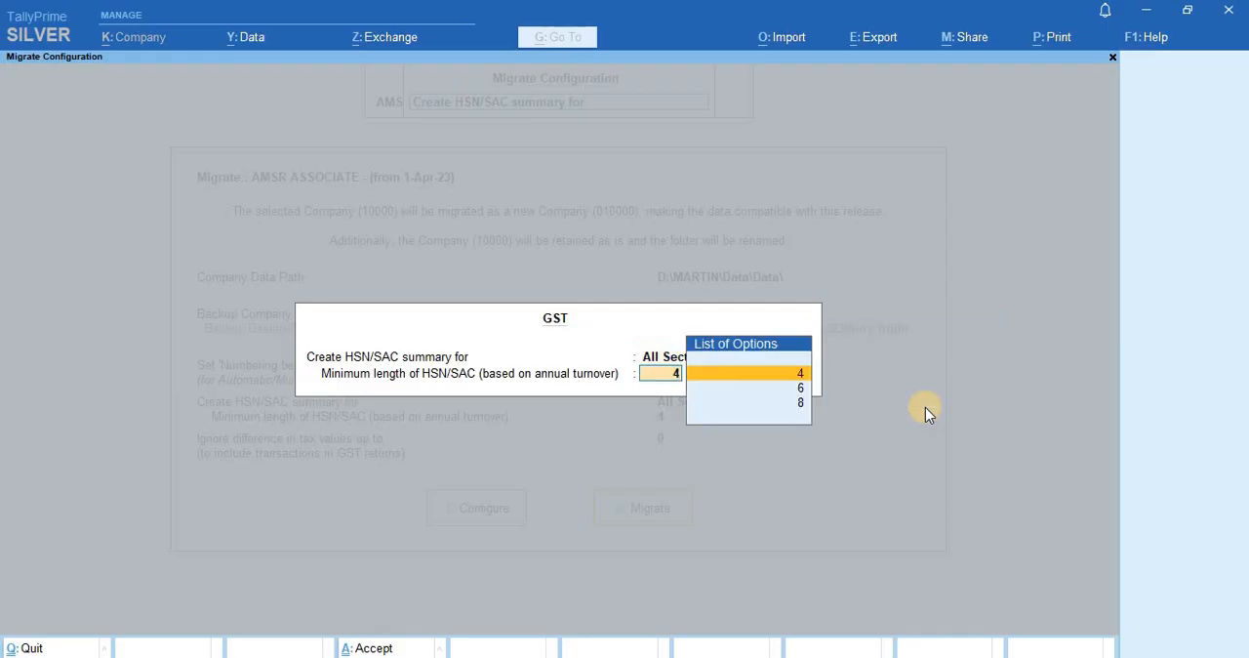
{"action": "key", "text": "BackSpace"}
{"action": "key", "text": "Up"}
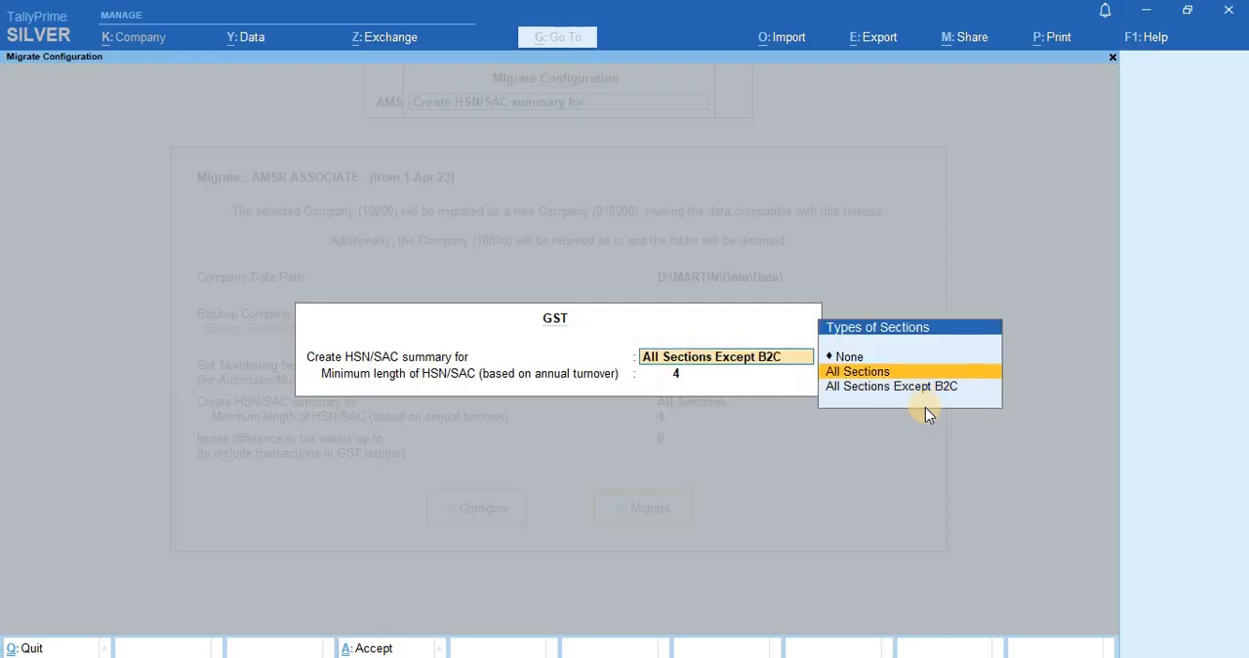
{"action": "key", "text": "Return"}
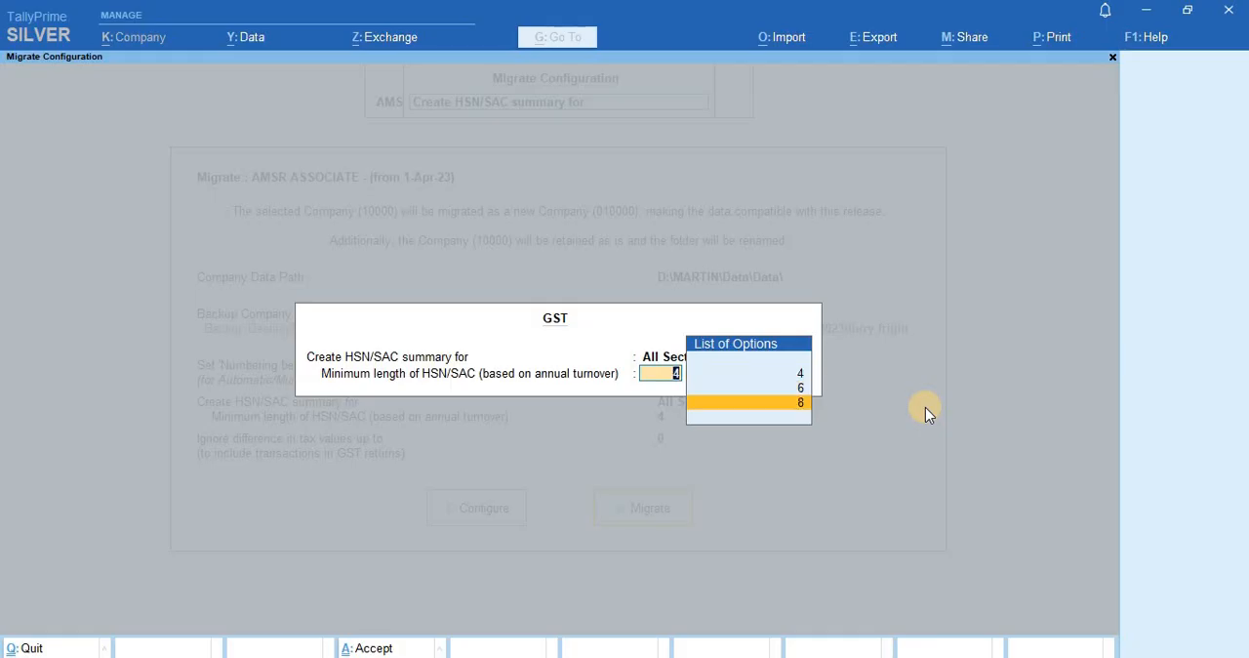
{"action": "key", "text": "Return"}
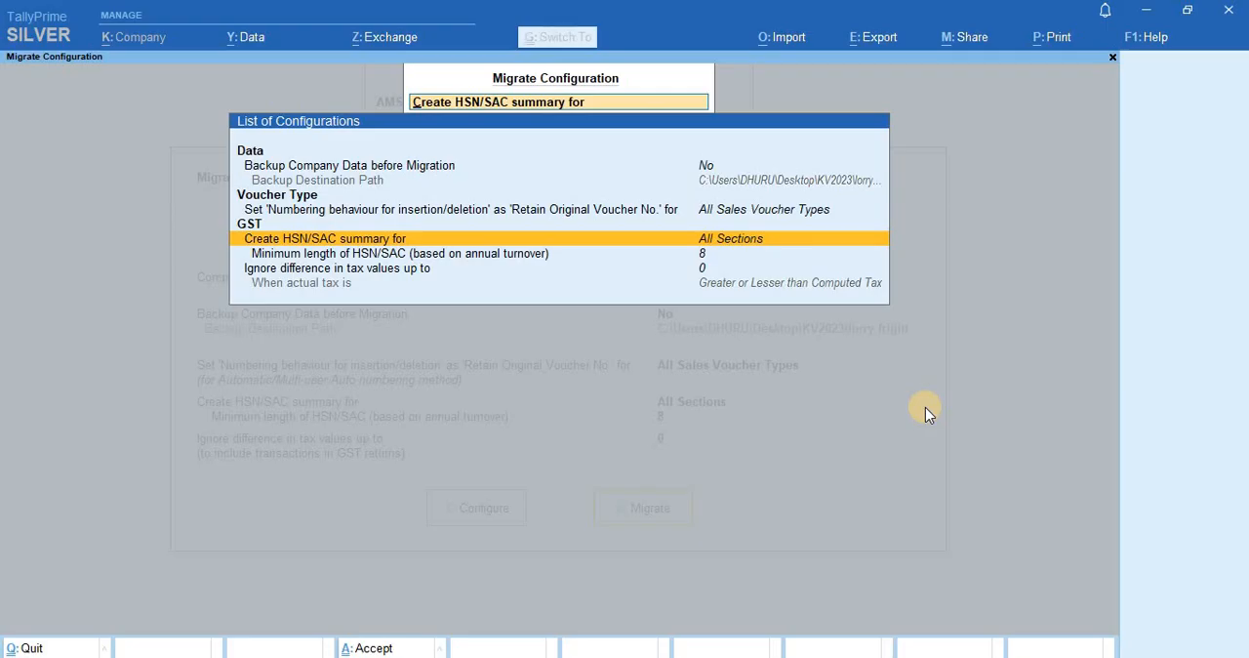
- Migrate the company data with the configured options and proceed past the migration statistics to the Gateway of Tally
{"action": "key", "text": "Escape"}
{"action": "key", "text": "Return"}
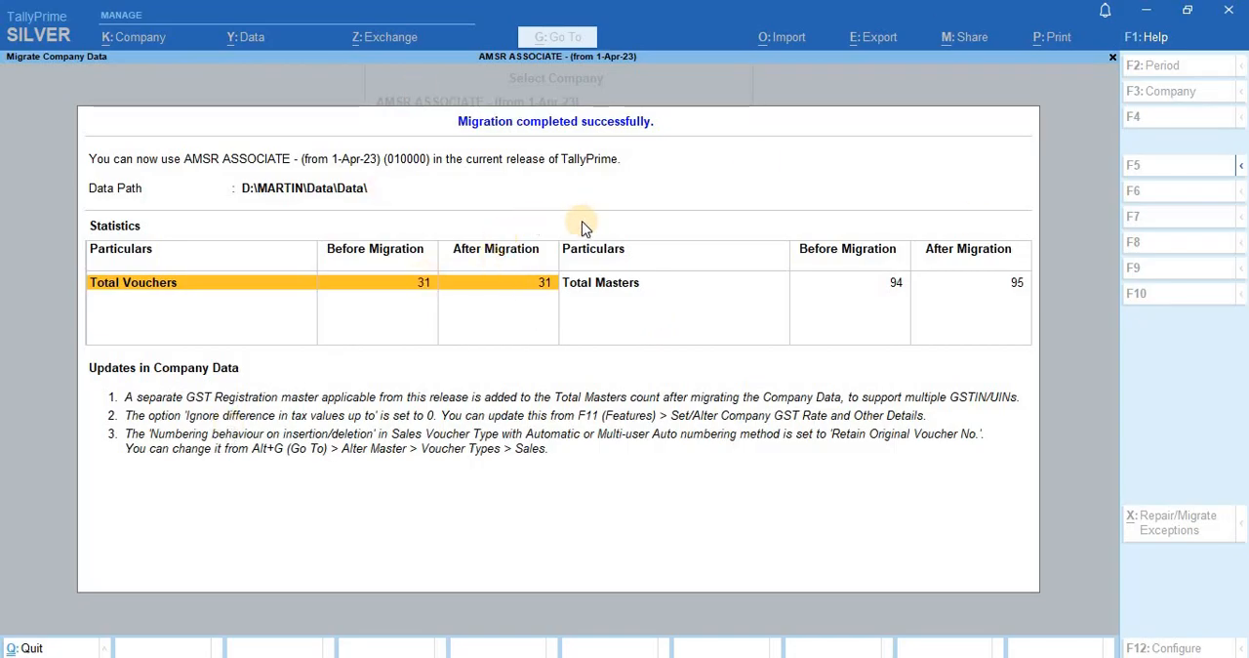
{"action": "key", "text": "Right"}
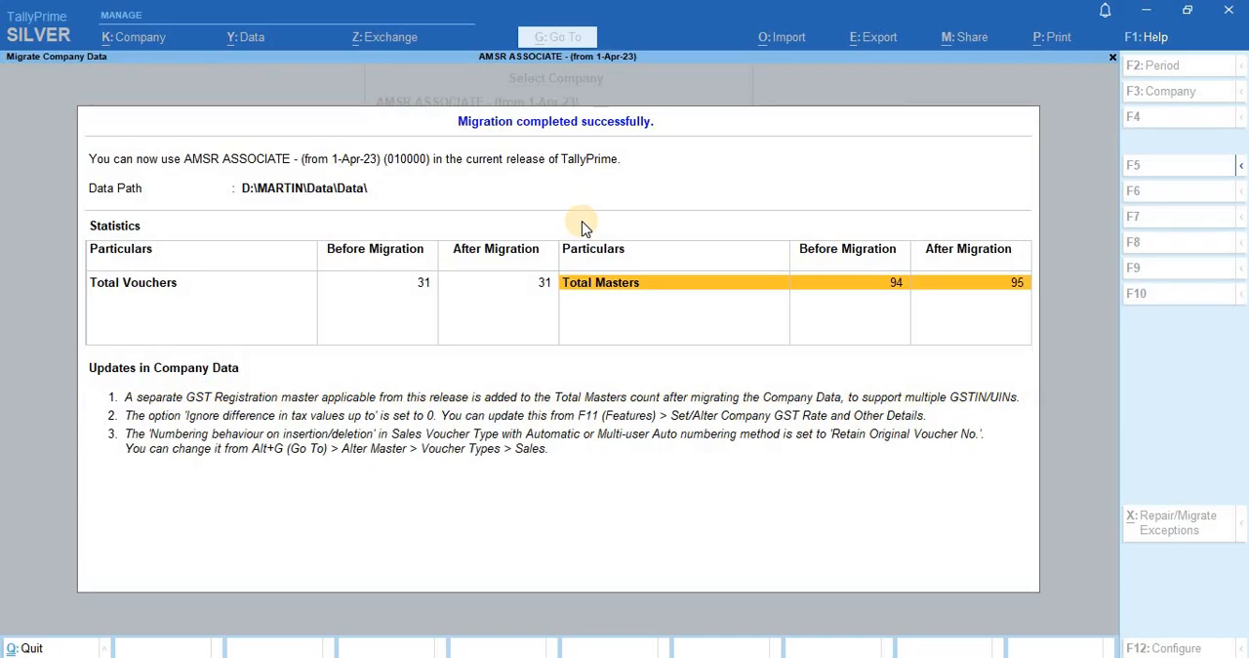
{"action": "key", "text": "Return"}
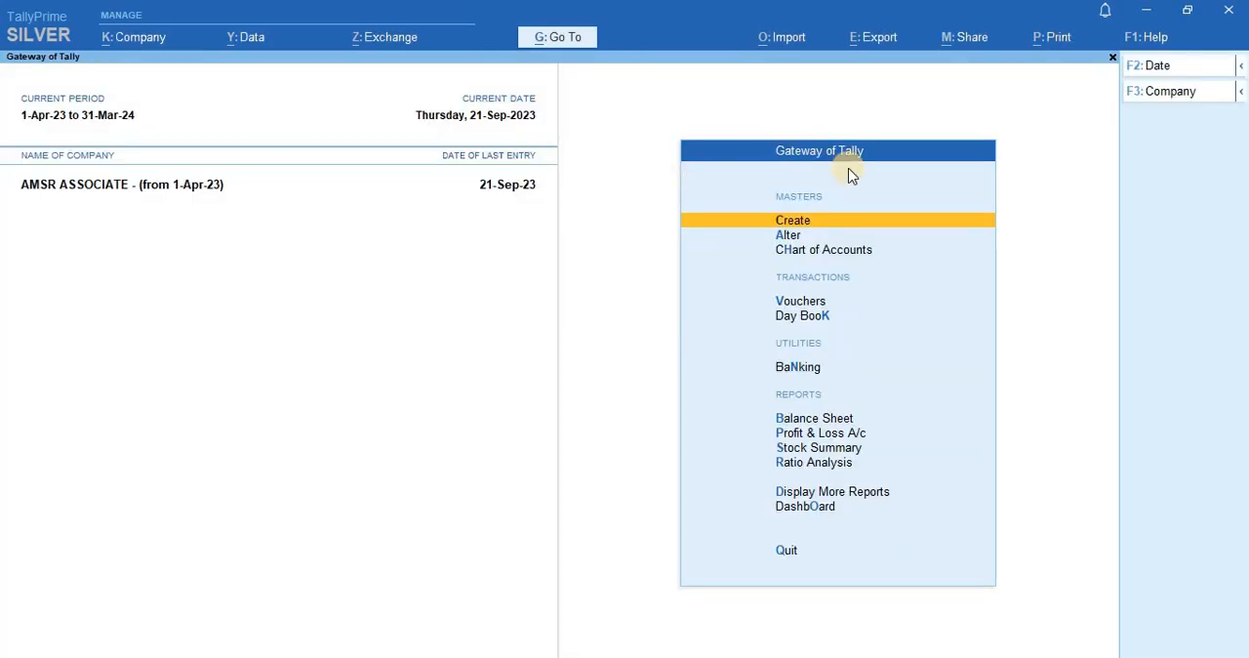
{"action": "key", "text": "Down"}
{"action": "key", "text": "Down"}
{"action": "key", "text": "Down"}
{"action": "key", "text": "Down"}
{"action": "key", "text": "Down"}
{"action": "key", "text": "Down"}
{"action": "key", "text": "Down"}
{"action": "key", "text": "Down"}
{"action": "key", "text": "Down"}
{"action": "key", "text": "Down"}
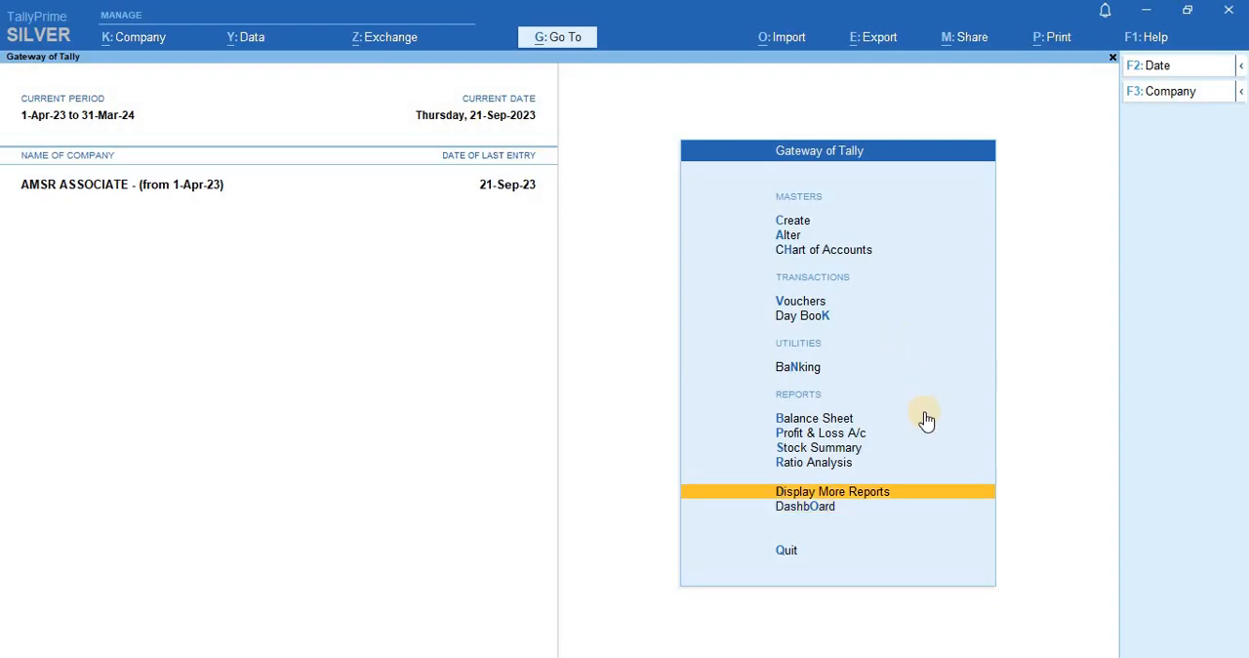
{"action": "key", "text": "Up"}
{"action": "key", "text": "Up"}
{"action": "key", "text": "Up"}
{"action": "key", "text": "Up"}
{"action": "key", "text": "Up"}
{"action": "key", "text": "Up"}
{"action": "key", "text": "Up"}
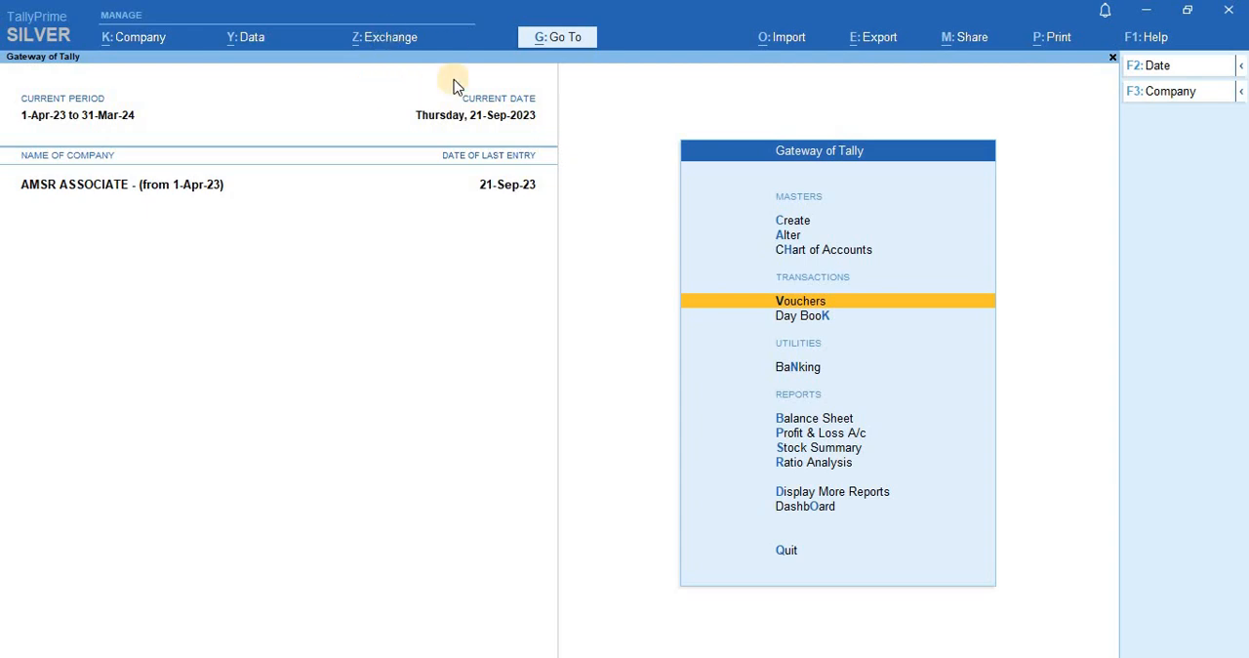
- Open the Upload GST Returns screen for the GSTR-1 return
{"action": "left_click", "coordinate": [864, 48]}
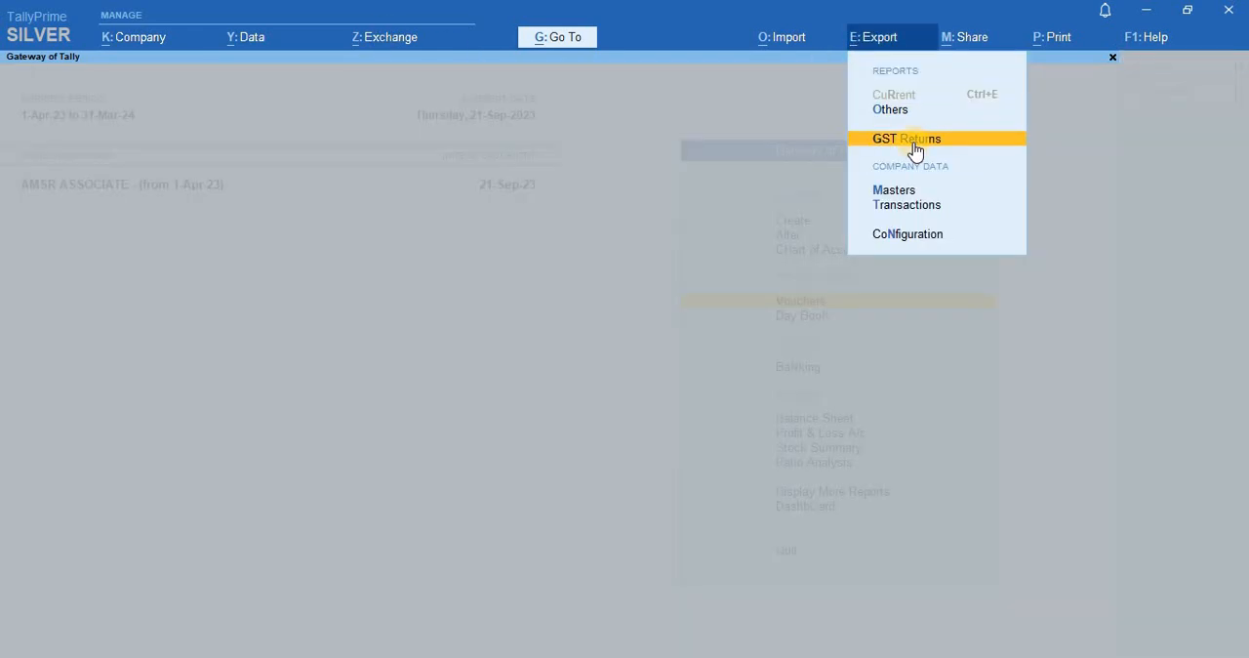
{"action": "left_click", "coordinate": [913, 142]}
{"action": "key", "text": "Return"}
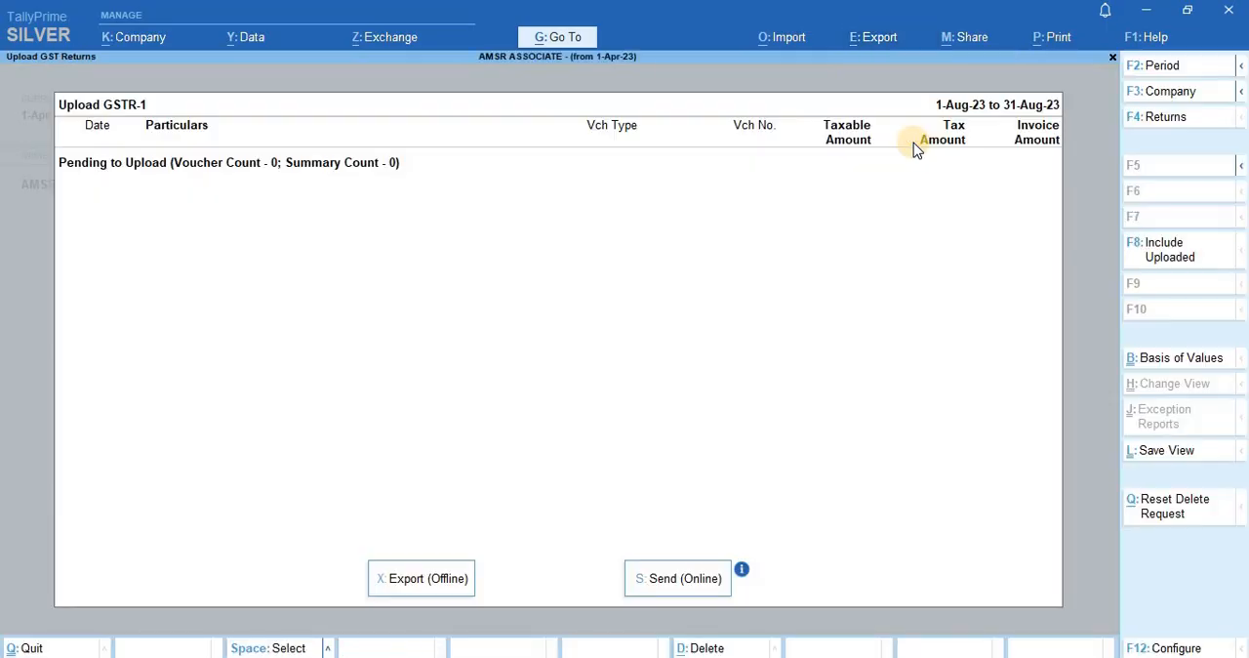
- Open the help article on sending GSTR-1 online and read through its upload instructions
{"action": "left_click", "coordinate": [742, 569]}
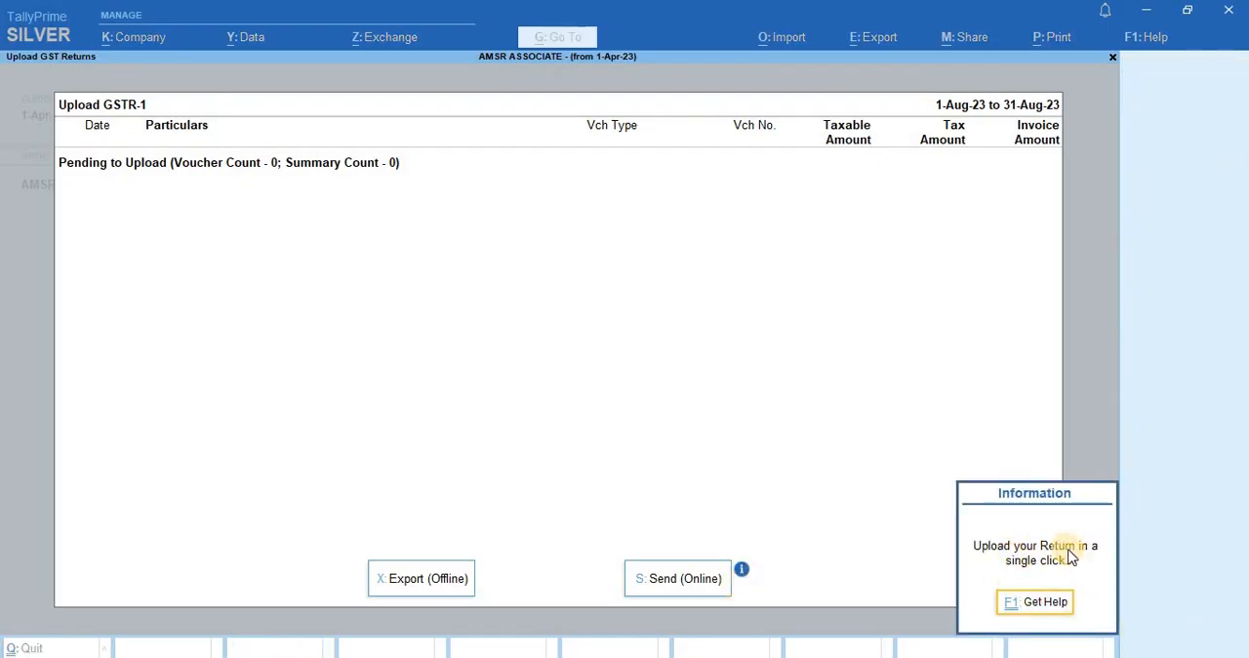
{"action": "left_click", "coordinate": [1040, 602]}
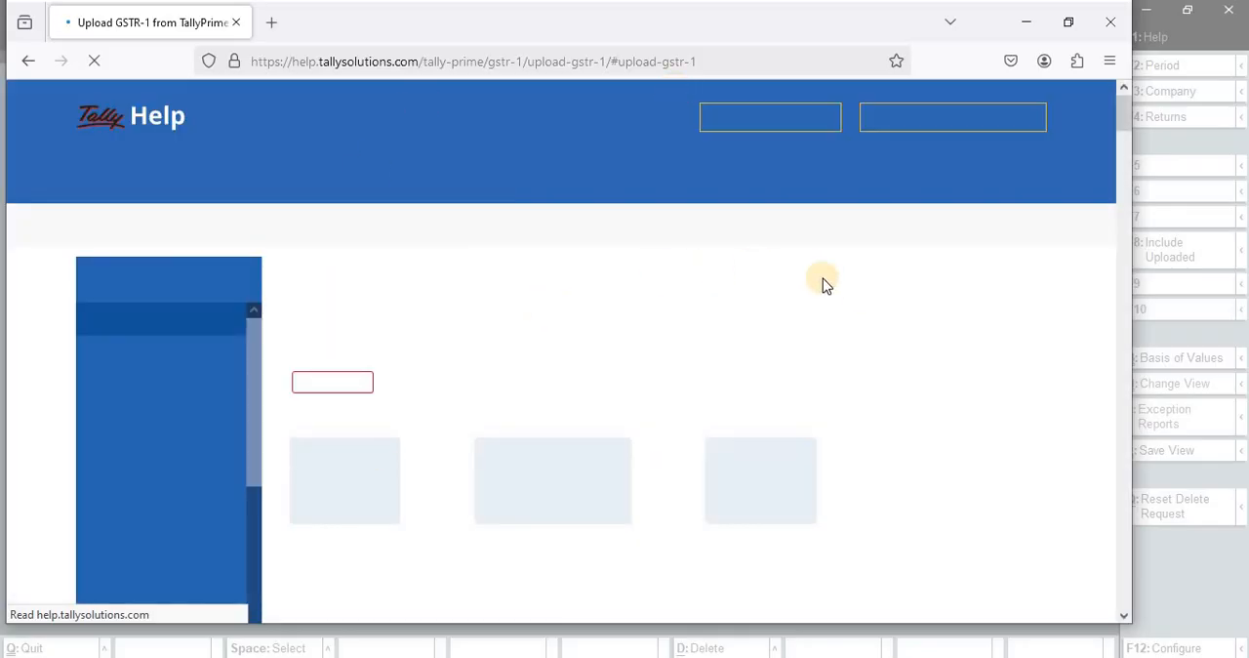
{"action": "scroll", "coordinate": [858, 306], "scroll_direction": "down", "scroll_amount": 1}
{"action": "scroll", "coordinate": [542, 382], "scroll_direction": "down", "scroll_amount": 9}
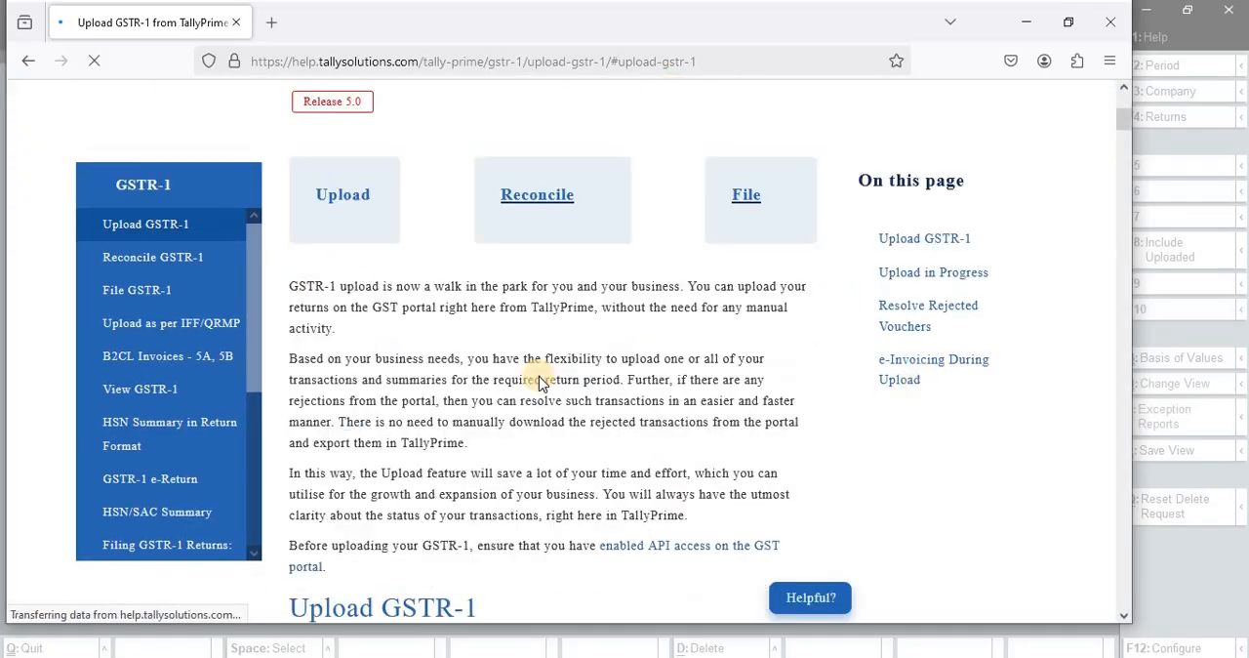
{"action": "scroll", "coordinate": [755, 322], "scroll_direction": "up", "scroll_amount": 10}
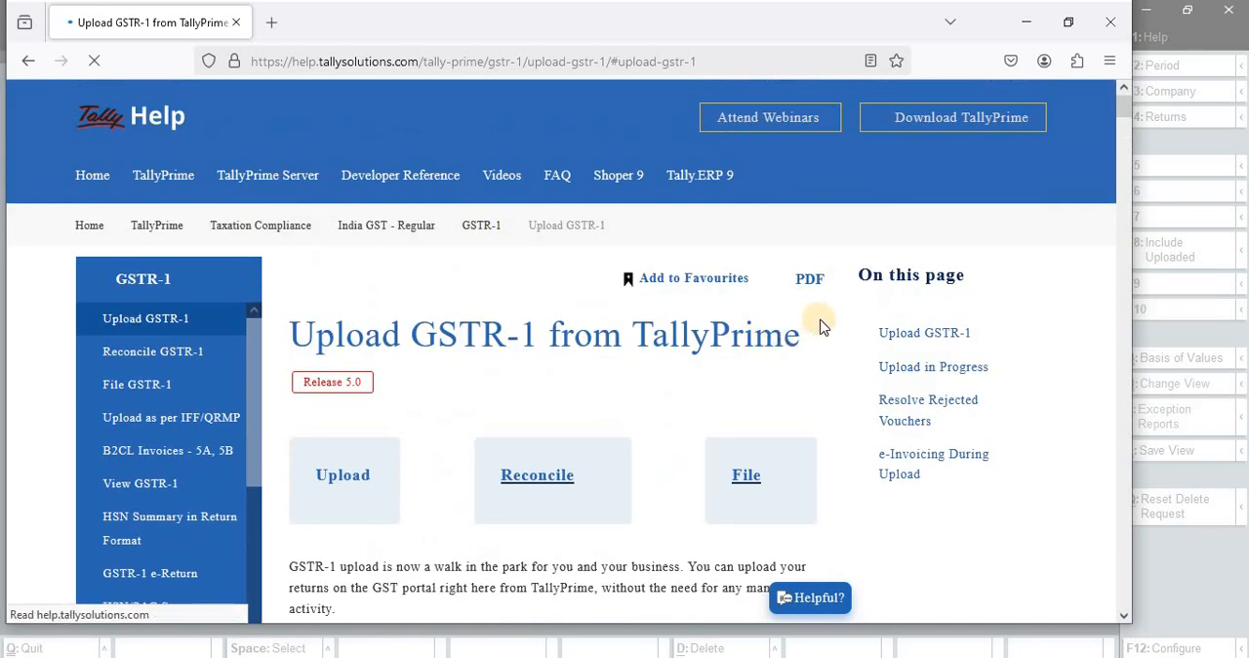
{"action": "scroll", "coordinate": [826, 323], "scroll_direction": "down", "scroll_amount": 4}
{"action": "scroll", "coordinate": [826, 323], "scroll_direction": "down", "scroll_amount": 20}
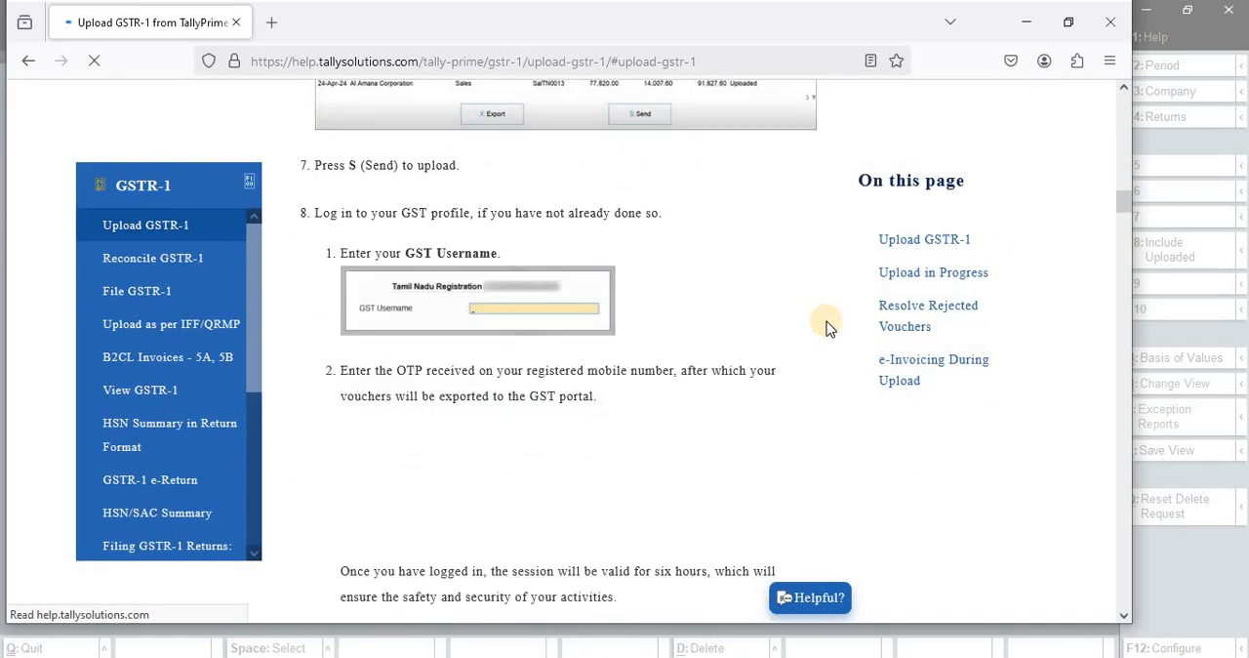
{"action": "scroll", "coordinate": [825, 337], "scroll_direction": "down", "scroll_amount": 5}
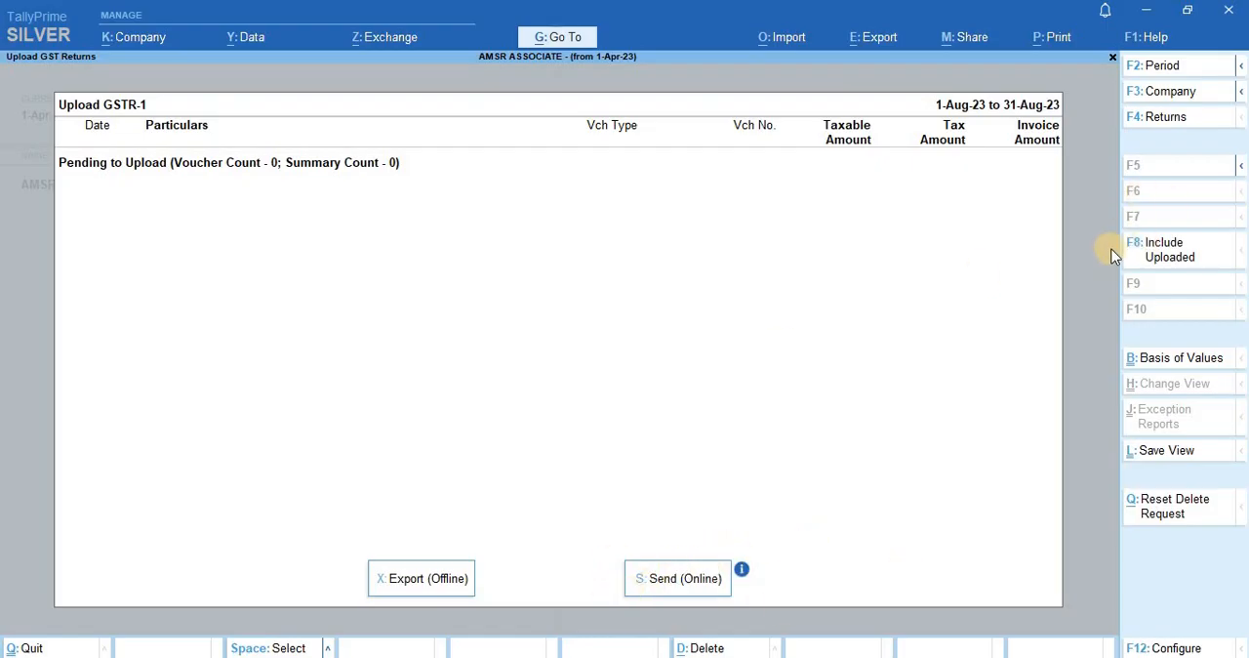
{"action": "key", "text": "Escape"}
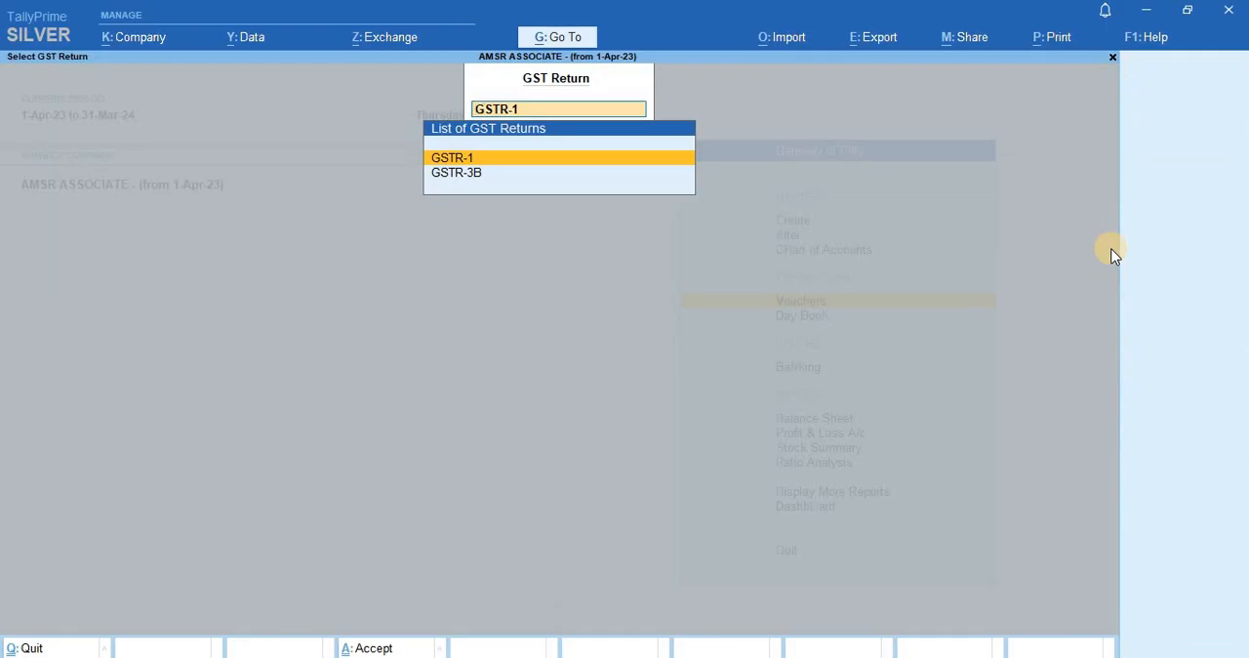
{"action": "key", "text": "Escape"}
{"action": "key", "text": "Return"}
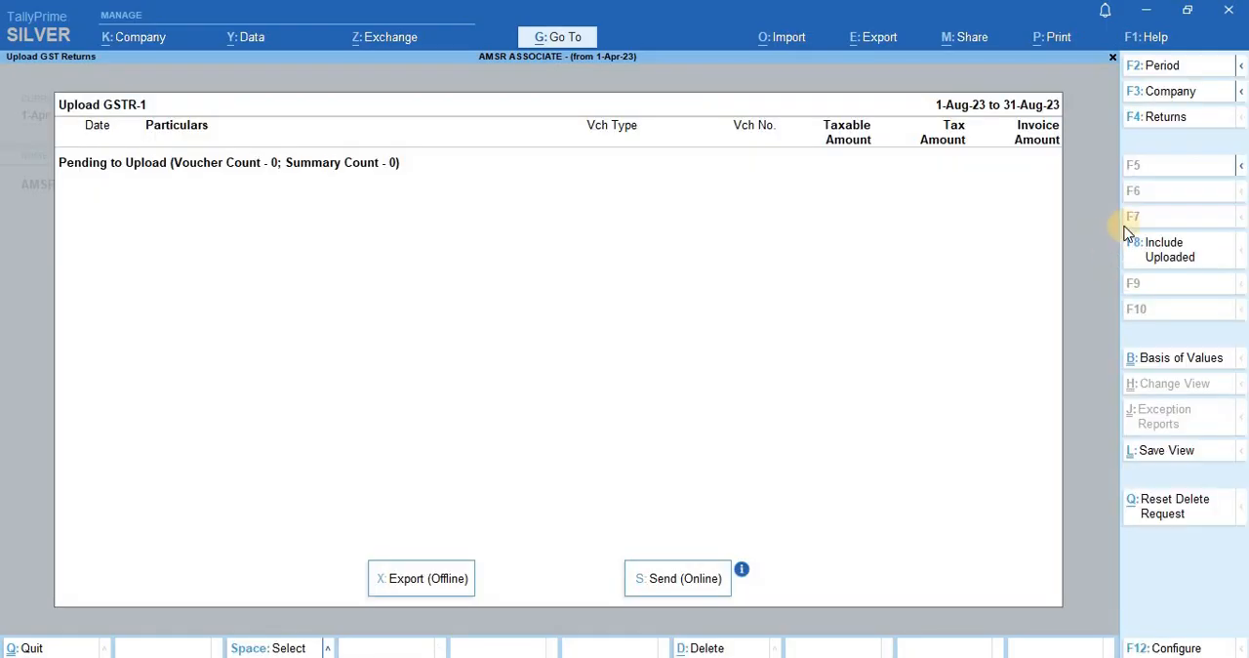
{"action": "left_click", "coordinate": [1128, 238]}
- Find the GSTR-1 report by searching for "Gstr", open it and go to its Uncertain Transactions line
{"action": "key", "text": "alt+g"}
{"action": "type", "text": "Gstr"}
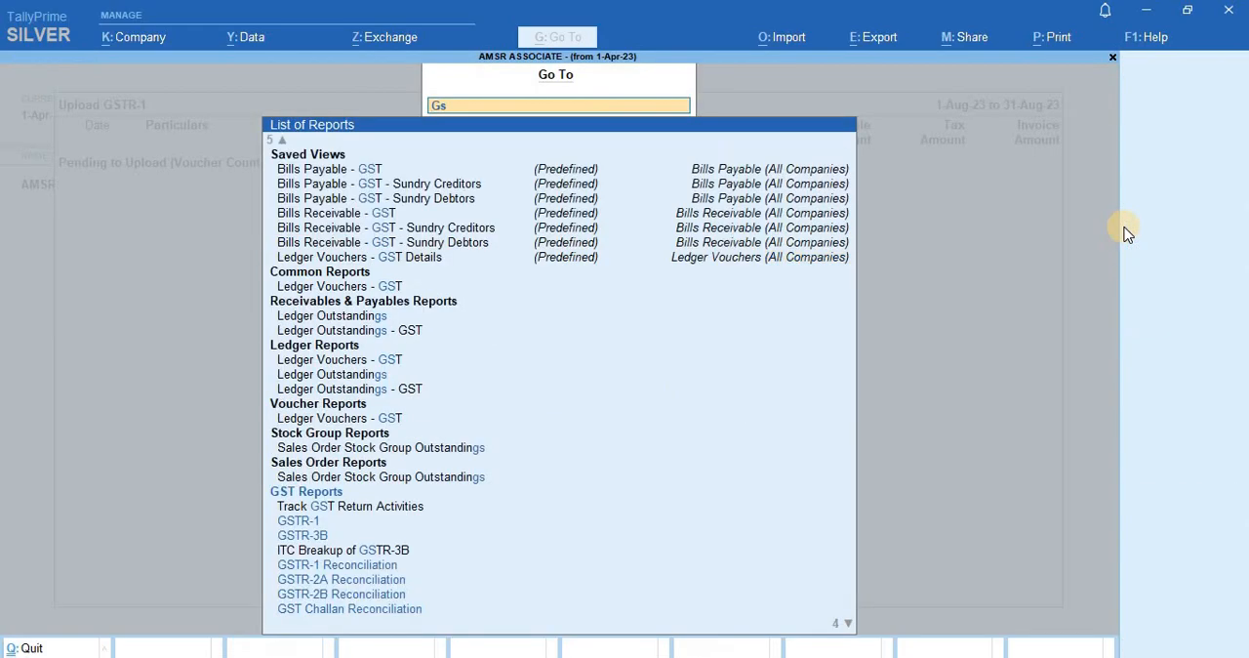
{"action": "key", "text": "Down"}
{"action": "key", "text": "Down"}
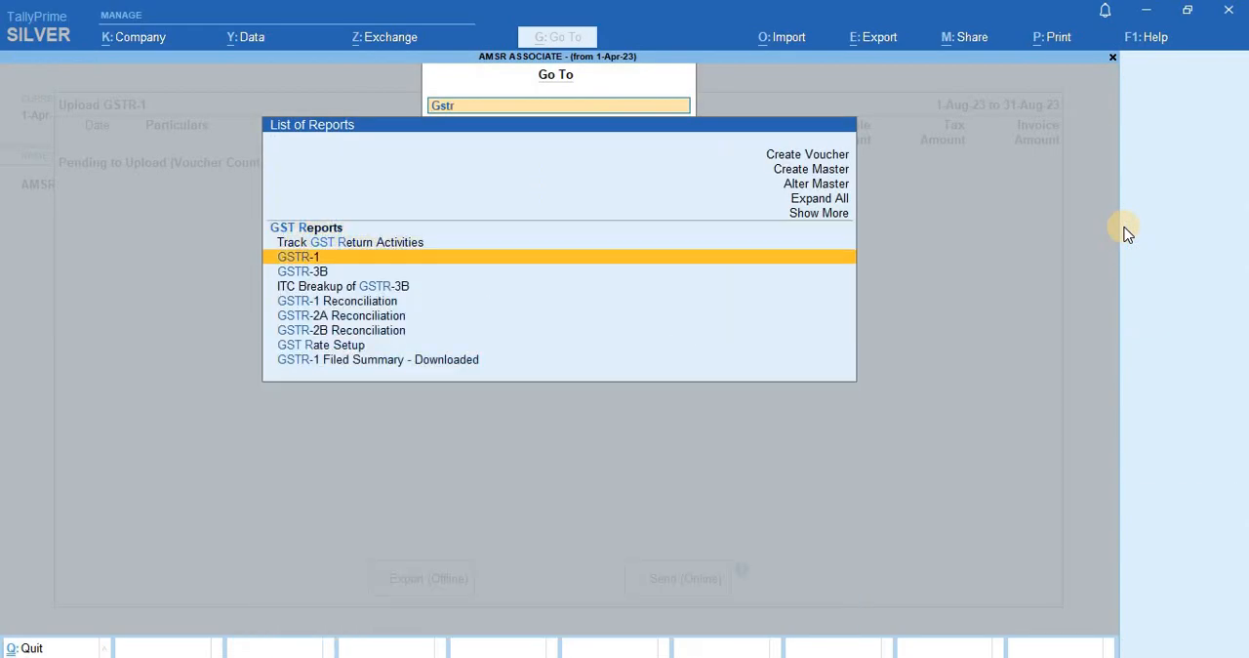
{"action": "key", "text": "Return"}
{"action": "key", "text": "Down"}
{"action": "key", "text": "Down"}
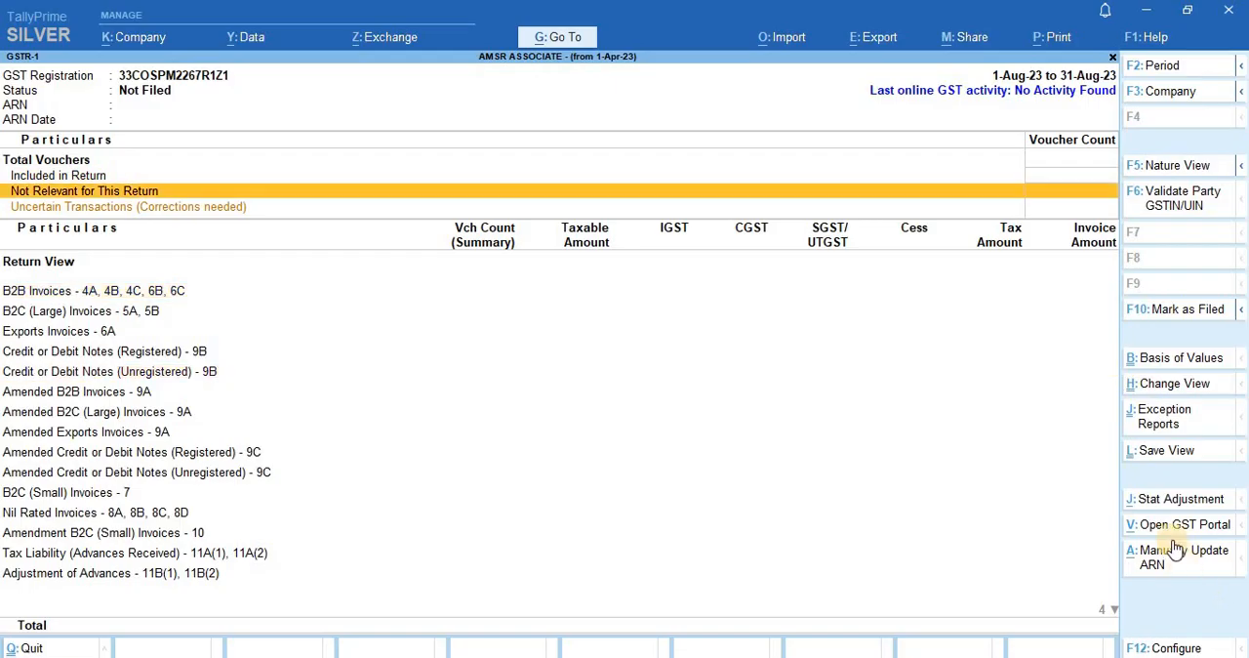
{"action": "key", "text": "Down"}
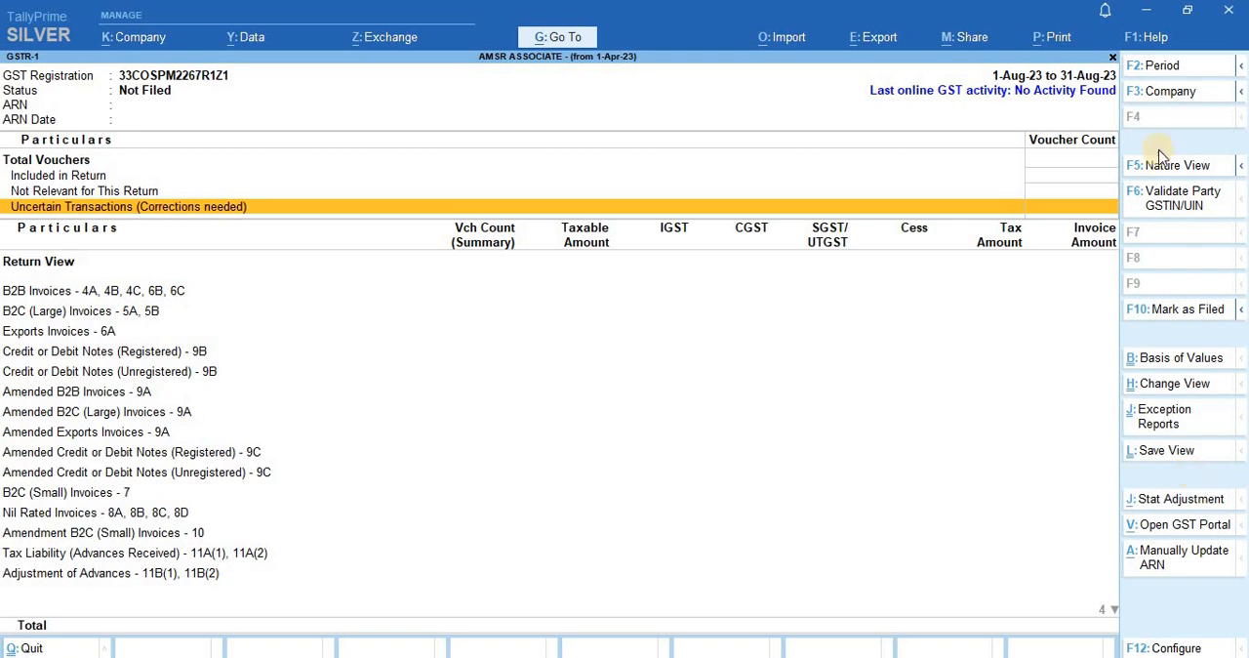
- Open the GSTR-1 upload screen for GST returns export from within the GSTR-1 report
{"action": "left_click", "coordinate": [867, 49]}
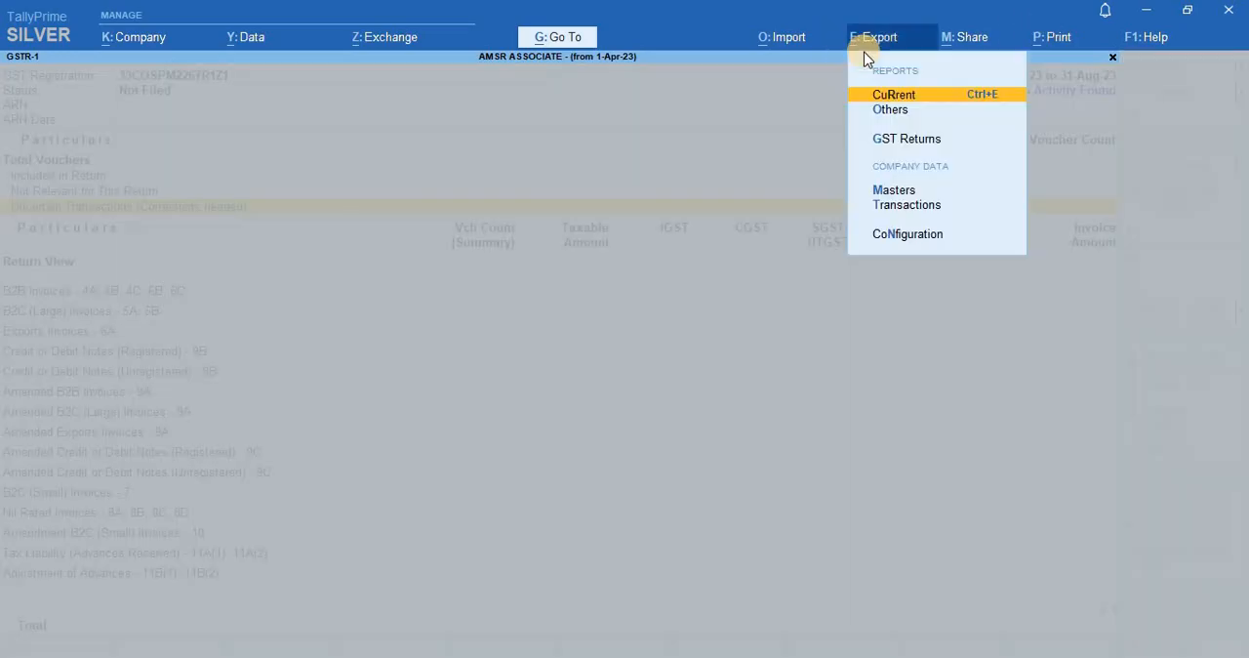
{"action": "key", "text": "Down"}
{"action": "key", "text": "Down"}
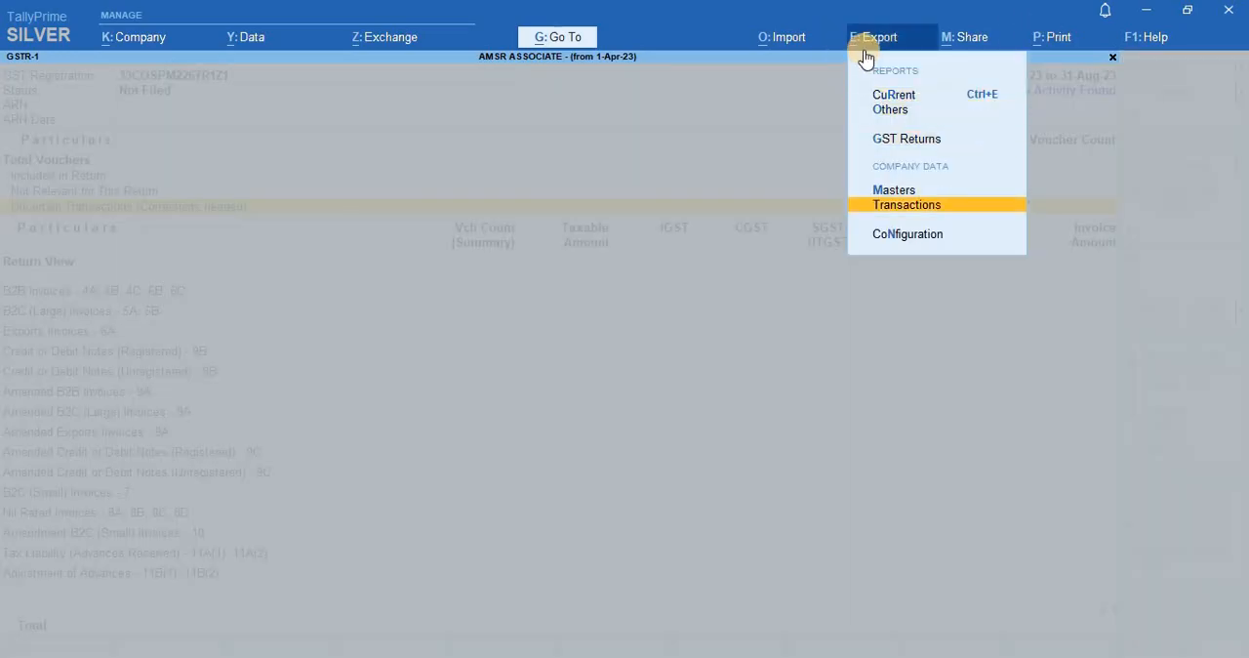
{"action": "key", "text": "Up"}
{"action": "key", "text": "Return"}
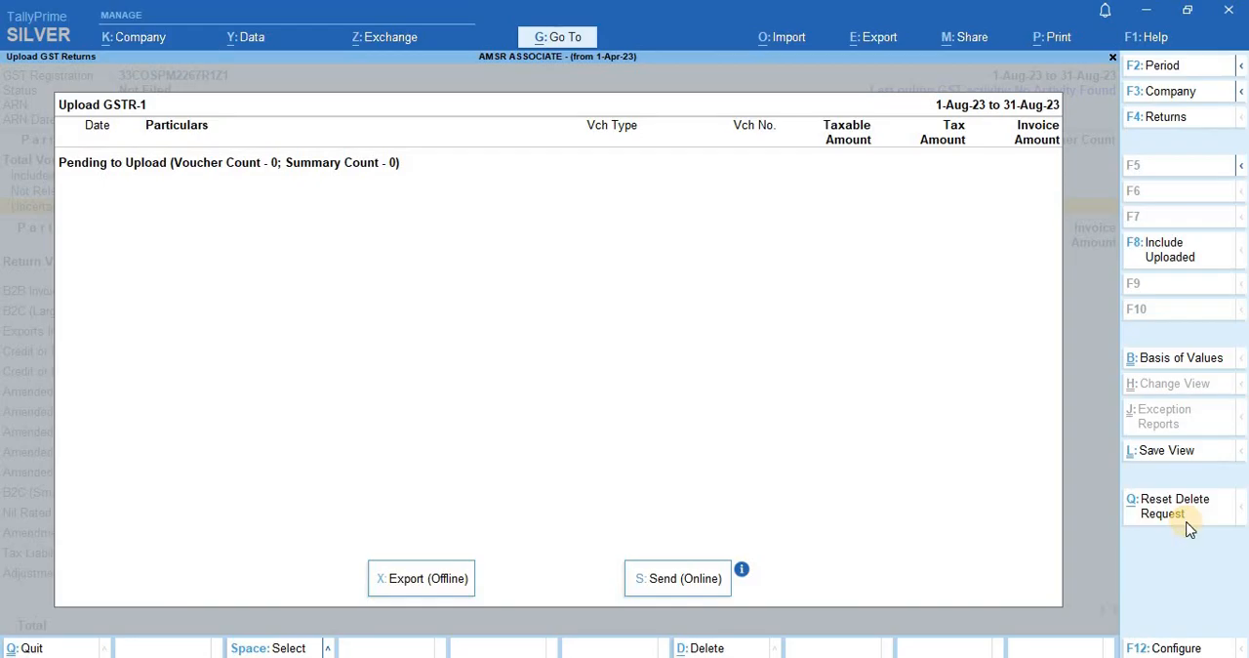
- Leave the GSTR-1 upload screen and the report behind it, returning to the Gateway of Tally
{"action": "key", "text": "Escape"}
{"action": "key", "text": "Escape"}
{"action": "key", "text": "Escape"}
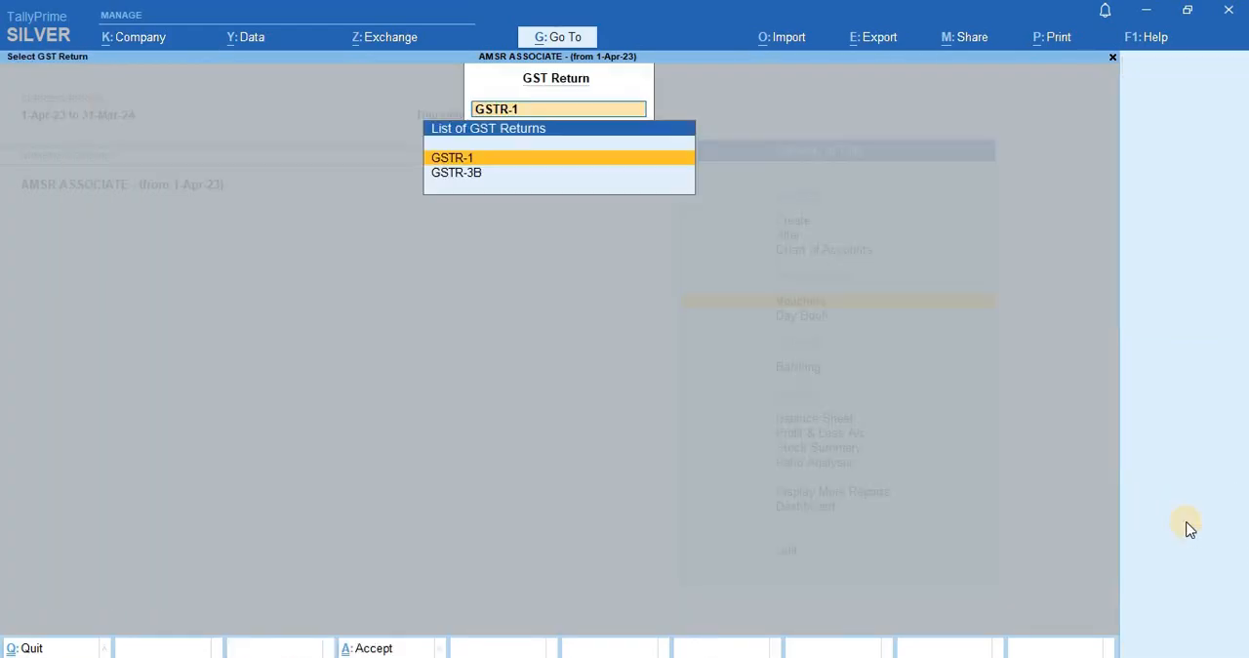
{"action": "key", "text": "Escape"}
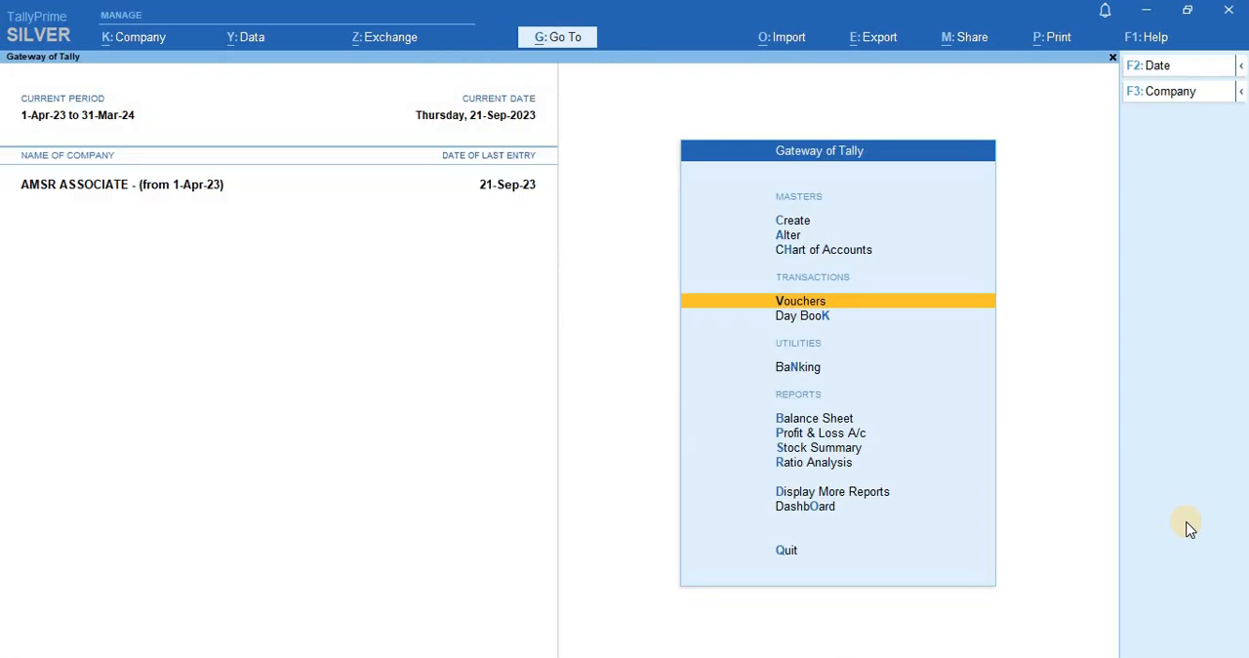
- Open the list of GST Reports within the statutory reports
{"action": "key", "text": "Down"}
{"action": "key", "text": "Down"}
{"action": "key", "text": "Down"}
{"action": "key", "text": "Down"}
{"action": "key", "text": "Down"}
{"action": "key", "text": "Down"}
{"action": "key", "text": "Down"}
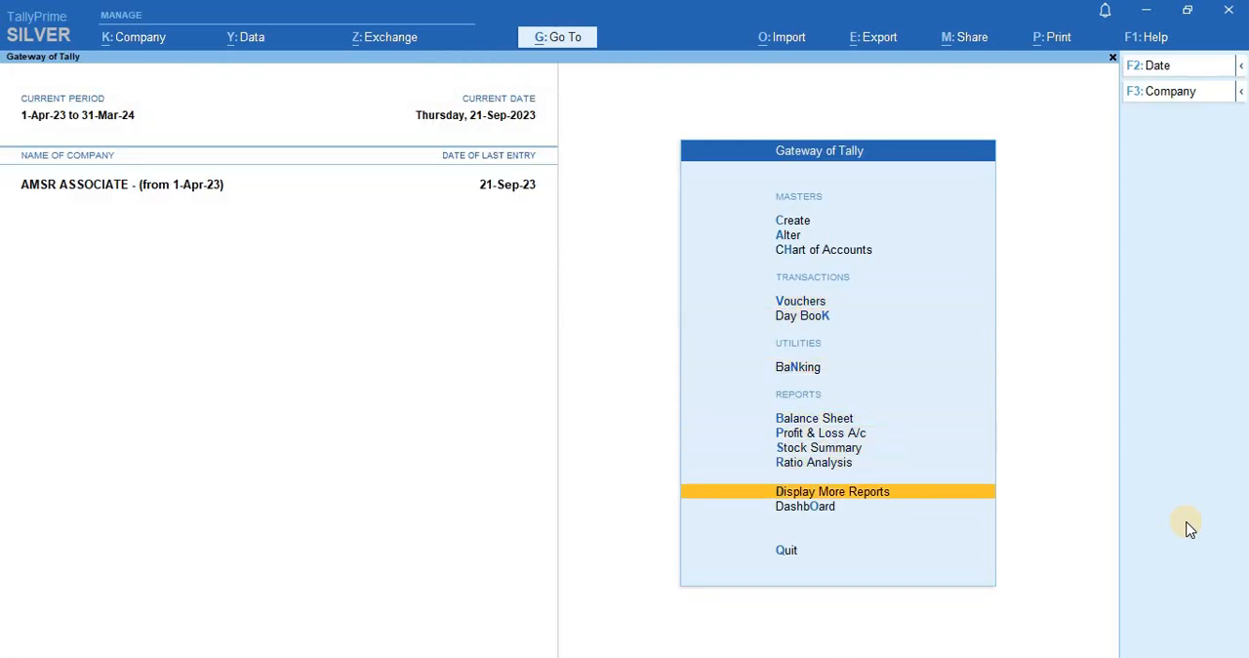
{"action": "key", "text": "Return"}
{"action": "key", "text": "Down"}
{"action": "key", "text": "Down"}
{"action": "key", "text": "Down"}
{"action": "key", "text": "Down"}
{"action": "key", "text": "Down"}
{"action": "key", "text": "Down"}
{"action": "key", "text": "Down"}
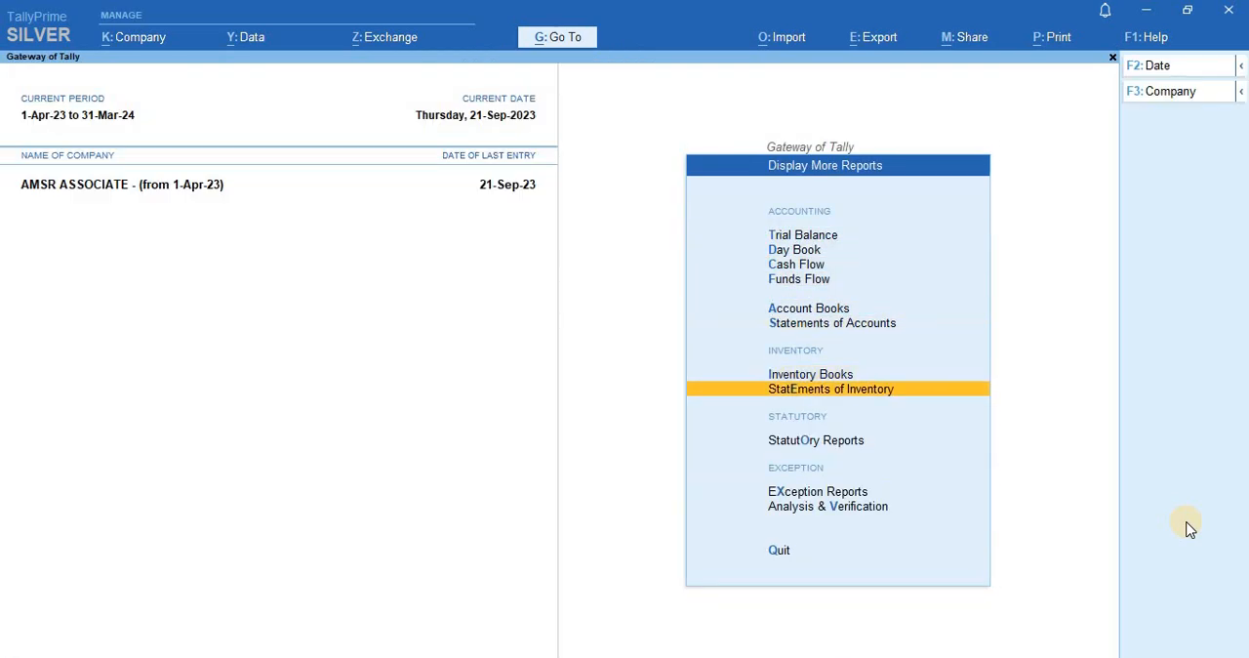
{"action": "key", "text": "Down"}
{"action": "key", "text": "Return"}
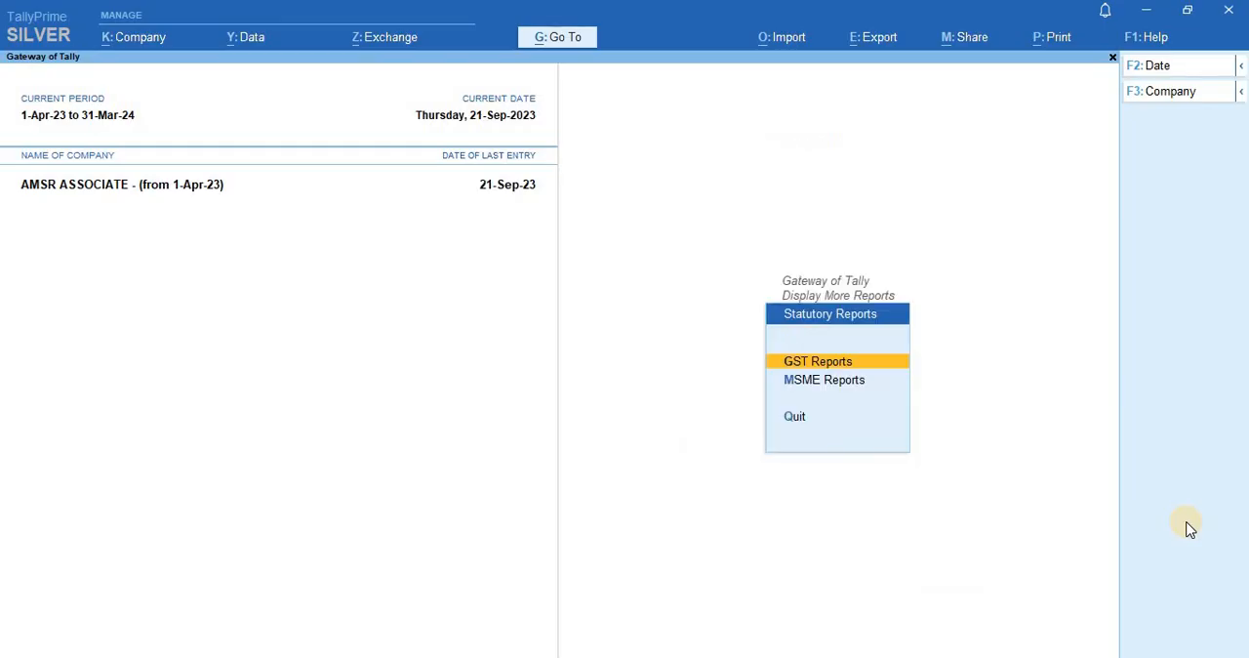
{"action": "key", "text": "Return"}
- Open the GSTR-2B Reconciliation report from the reconciliation reports
{"action": "key", "text": "Down"}
{"action": "key", "text": "Down"}
{"action": "key", "text": "Down"}
{"action": "key", "text": "Down"}
{"action": "key", "text": "Down"}
{"action": "key", "text": "Down"}
{"action": "key", "text": "Down"}
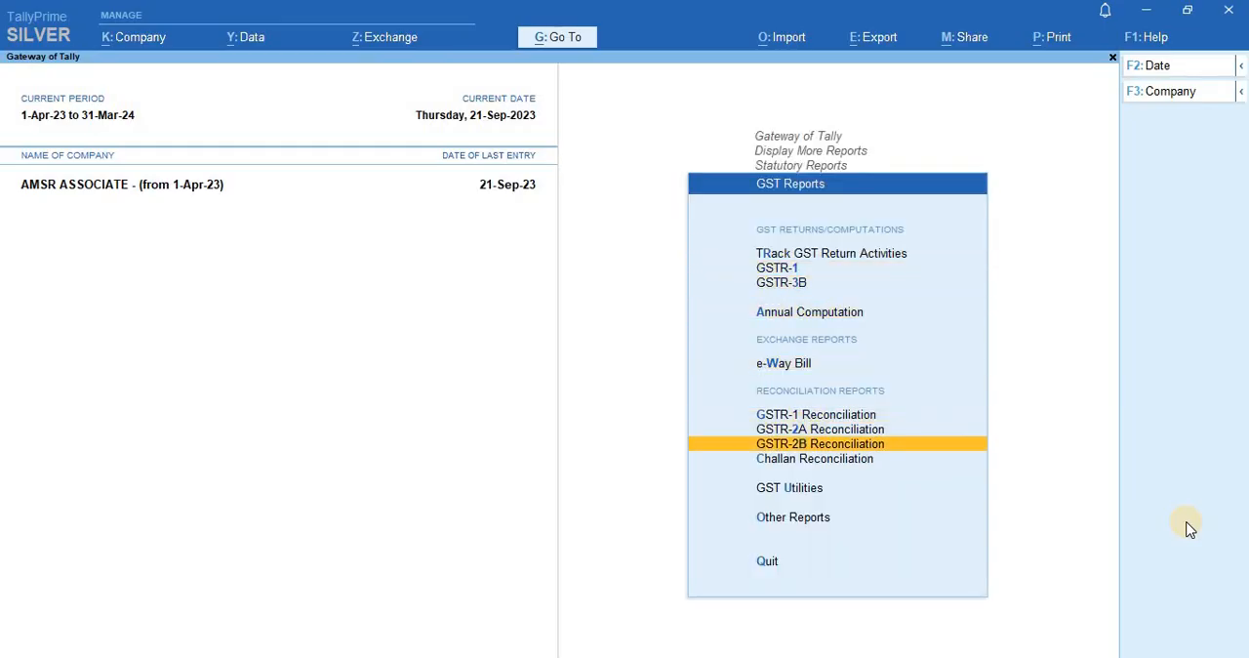
{"action": "key", "text": "Up"}
{"action": "key", "text": "Up"}
{"action": "key", "text": "Down"}
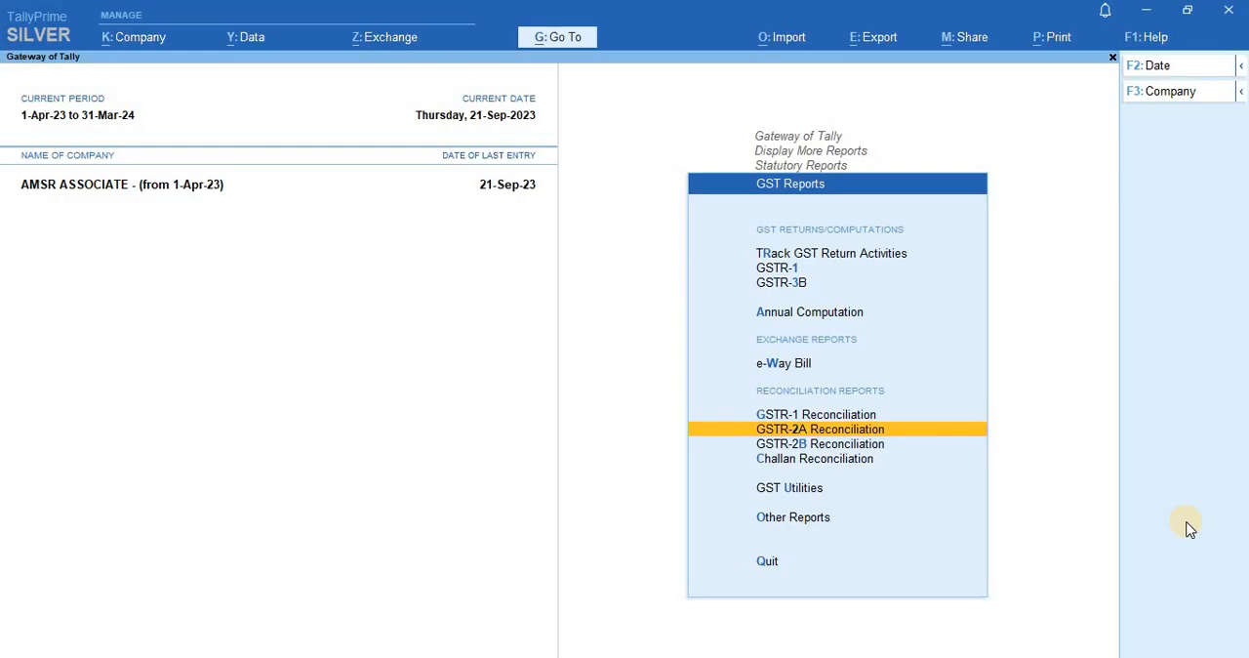
{"action": "key", "text": "Down"}
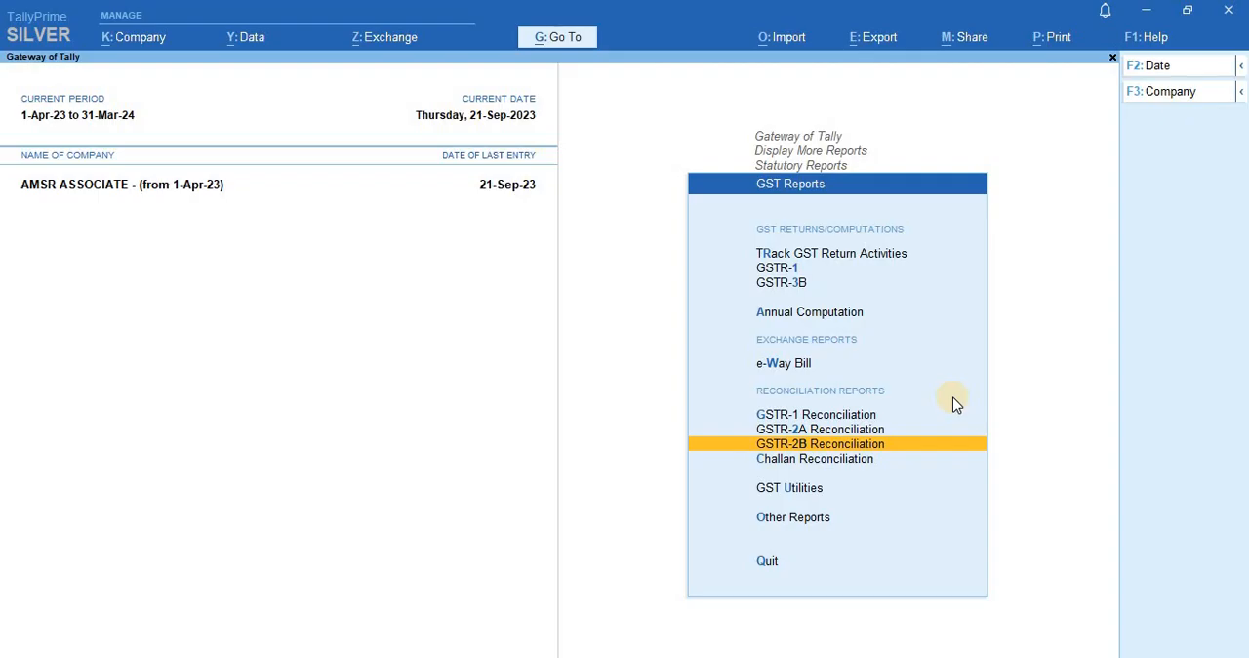
{"action": "key", "text": "Return"}
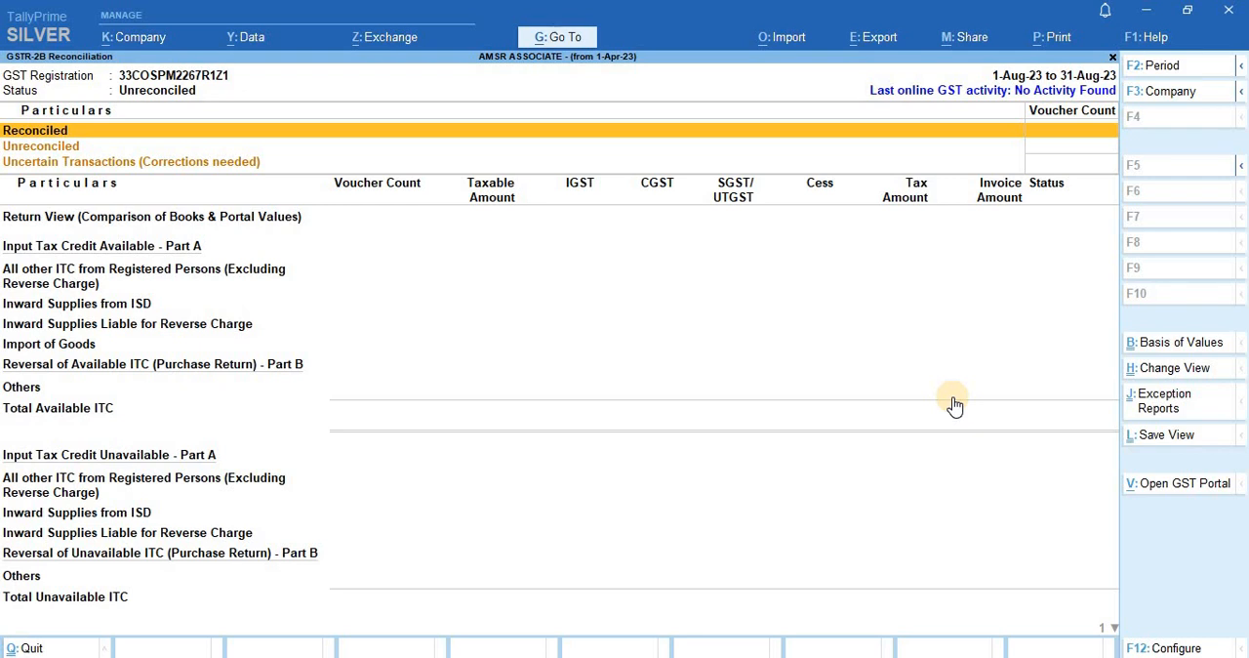
- Close the GSTR-2B Reconciliation report and go back through the GST Reports list to the Gateway of Tally
{"action": "key", "text": "Escape"}
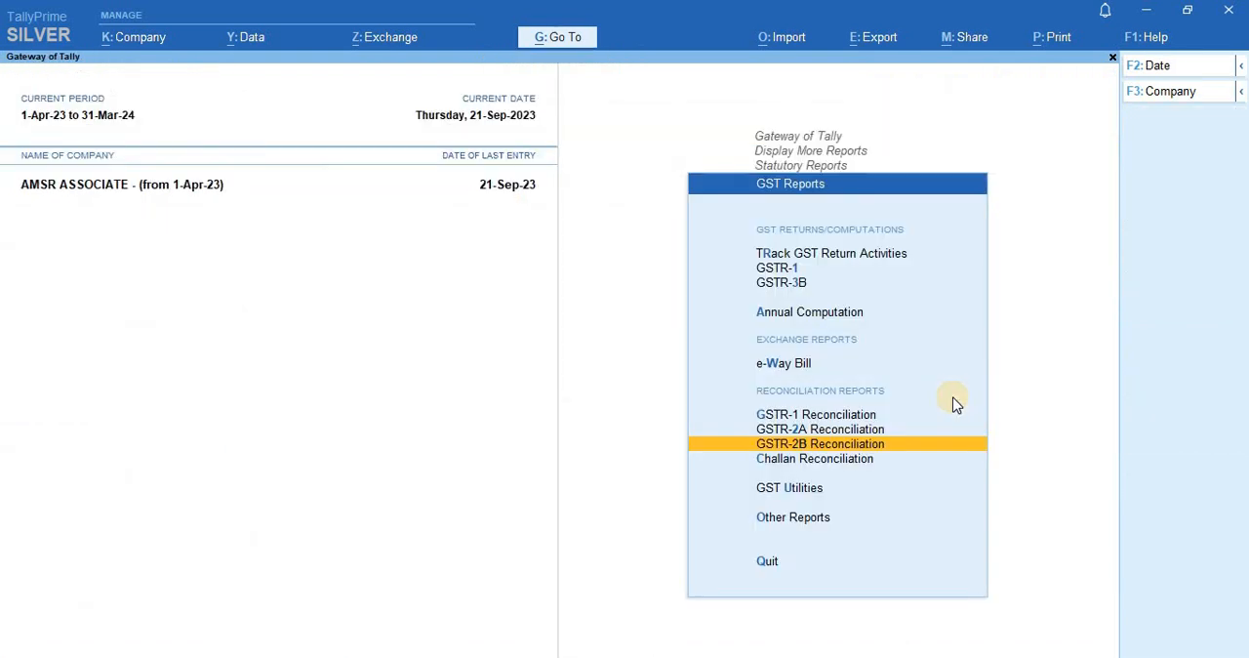
{"action": "key", "text": "Down"}
{"action": "key", "text": "Up"}
{"action": "key", "text": "Up"}
{"action": "key", "text": "Up"}
{"action": "key", "text": "Up"}
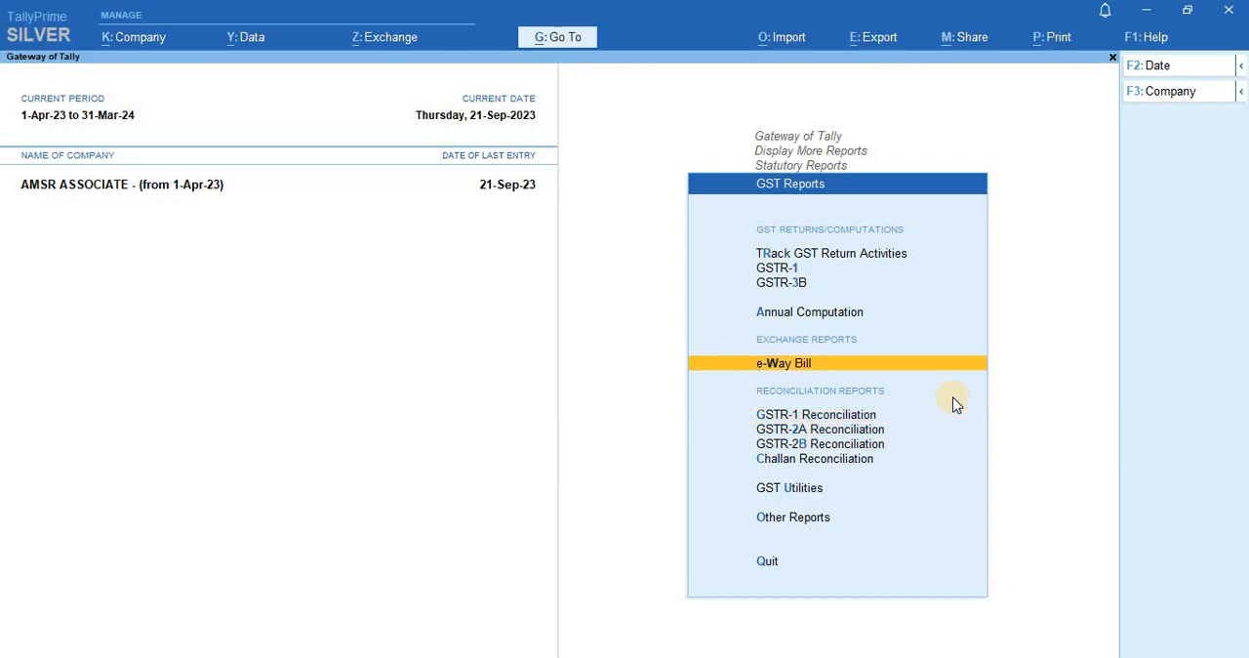
{"action": "key", "text": "Escape"}
{"action": "key", "text": "Escape"}
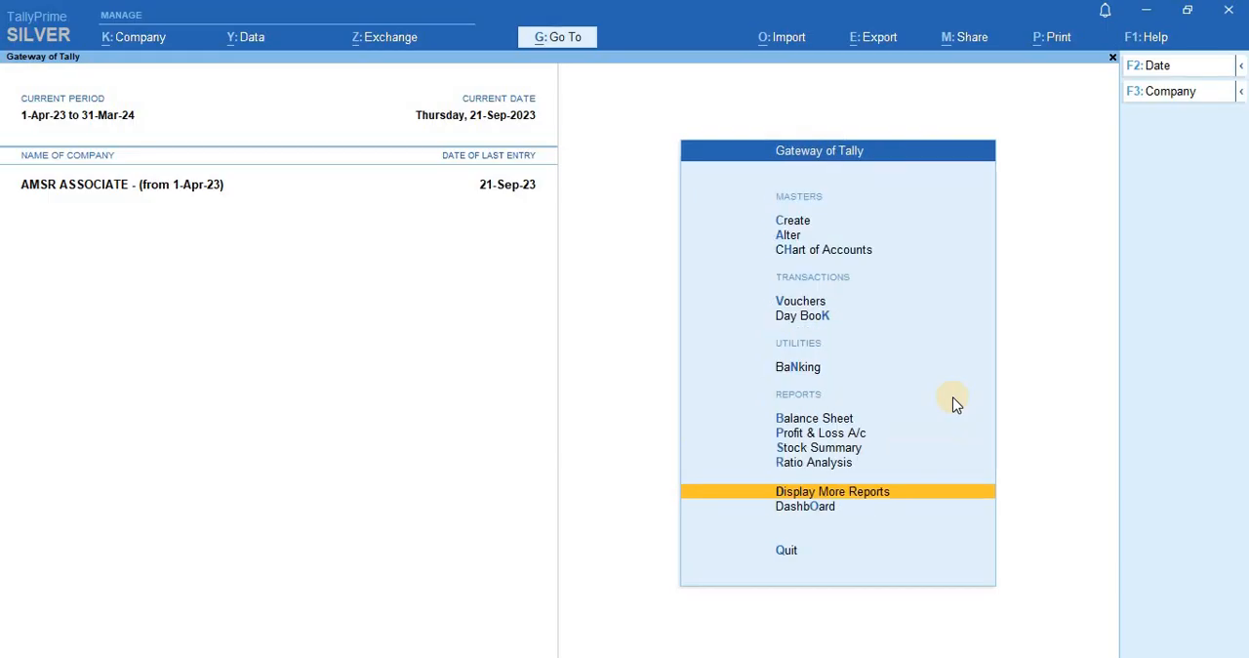
- Start voucher entry and open the list of other voucher types
{"action": "key", "text": "v"}
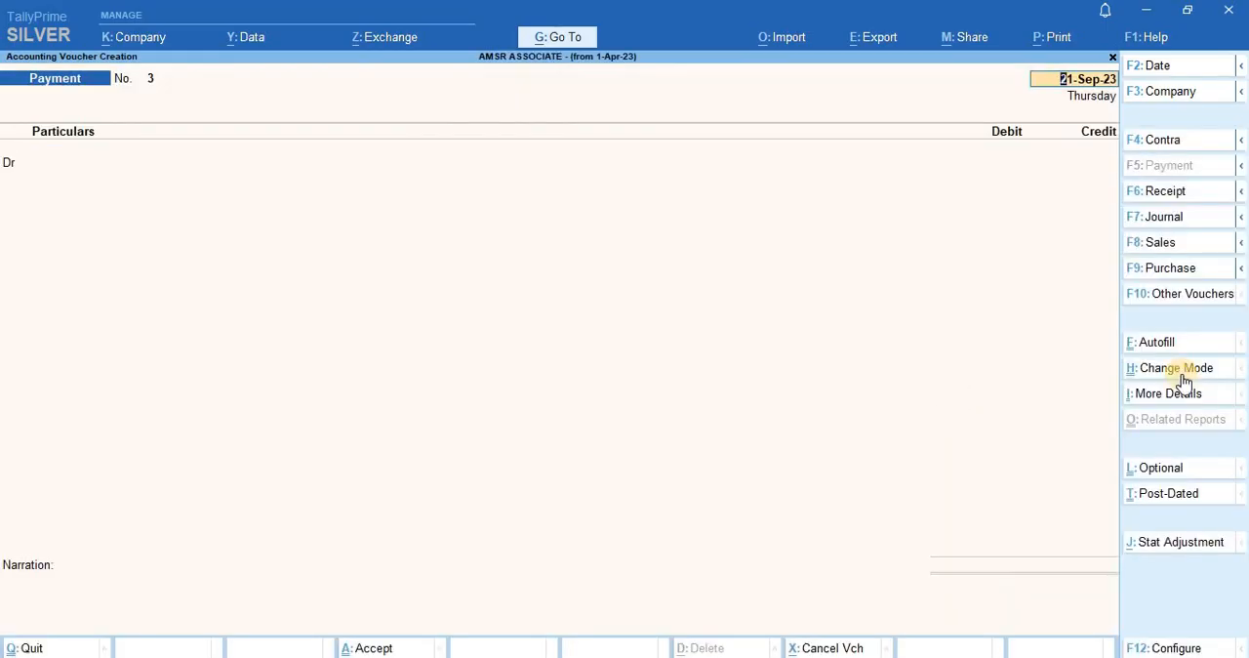
{"action": "left_click", "coordinate": [1209, 298]}
{"action": "key", "text": "Down"}
{"action": "key", "text": "Down"}
{"action": "key", "text": "Down"}
{"action": "key", "text": "Down"}
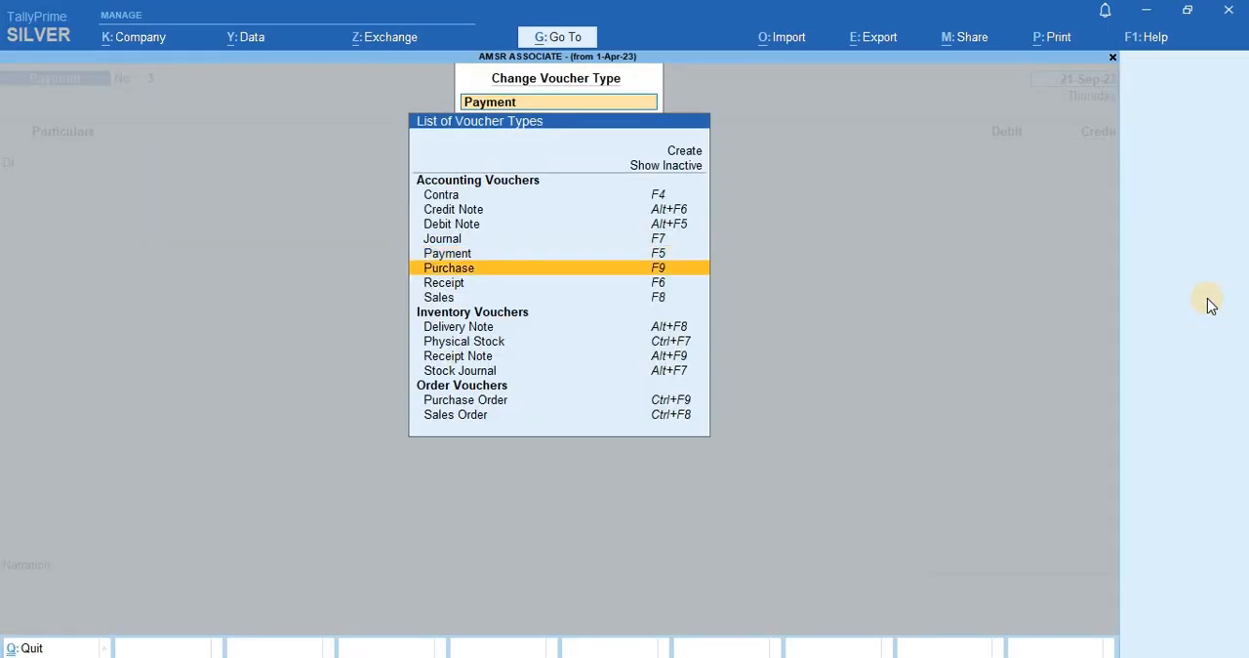
- Look through the available accounting, inventory and order voucher types, ending on the option to show inactive ones
{"action": "key", "text": "Down"}
{"action": "key", "text": "Down"}
{"action": "key", "text": "Up"}
{"action": "key", "text": "Down"}
{"action": "key", "text": "Down"}
{"action": "key", "text": "Down"}
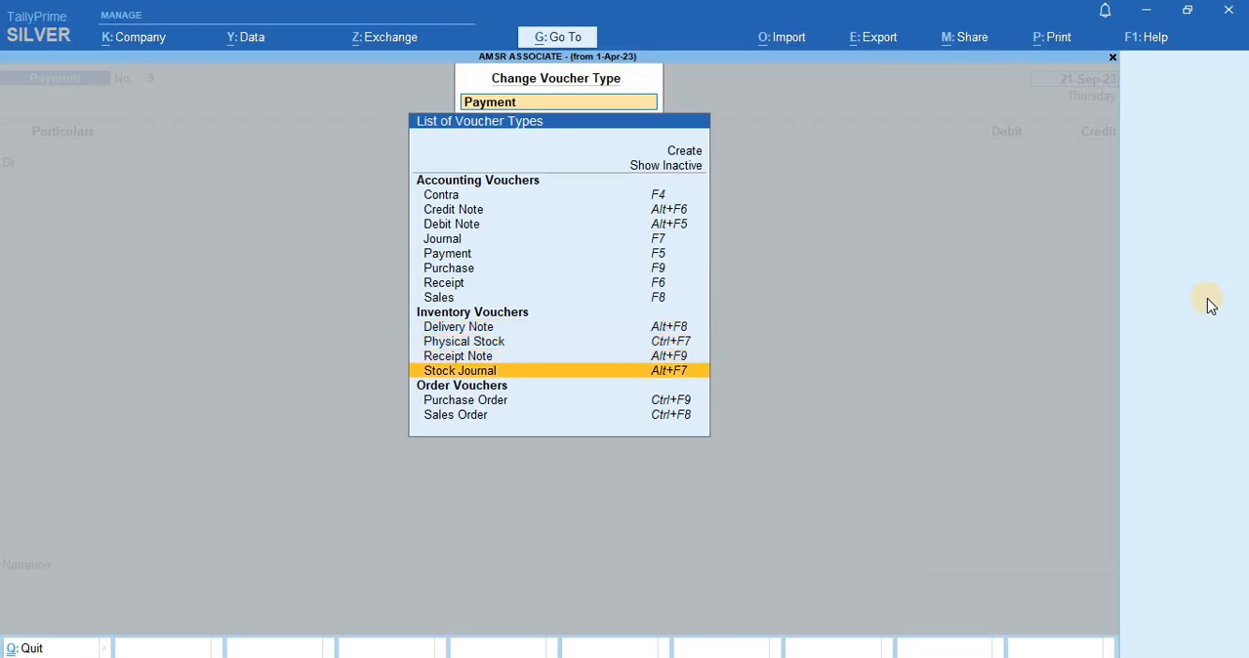
{"action": "key", "text": "Down"}
{"action": "key", "text": "Up"}
{"action": "key", "text": "Up"}
{"action": "key", "text": "Up"}
{"action": "key", "text": "Up"}
{"action": "key", "text": "Up"}
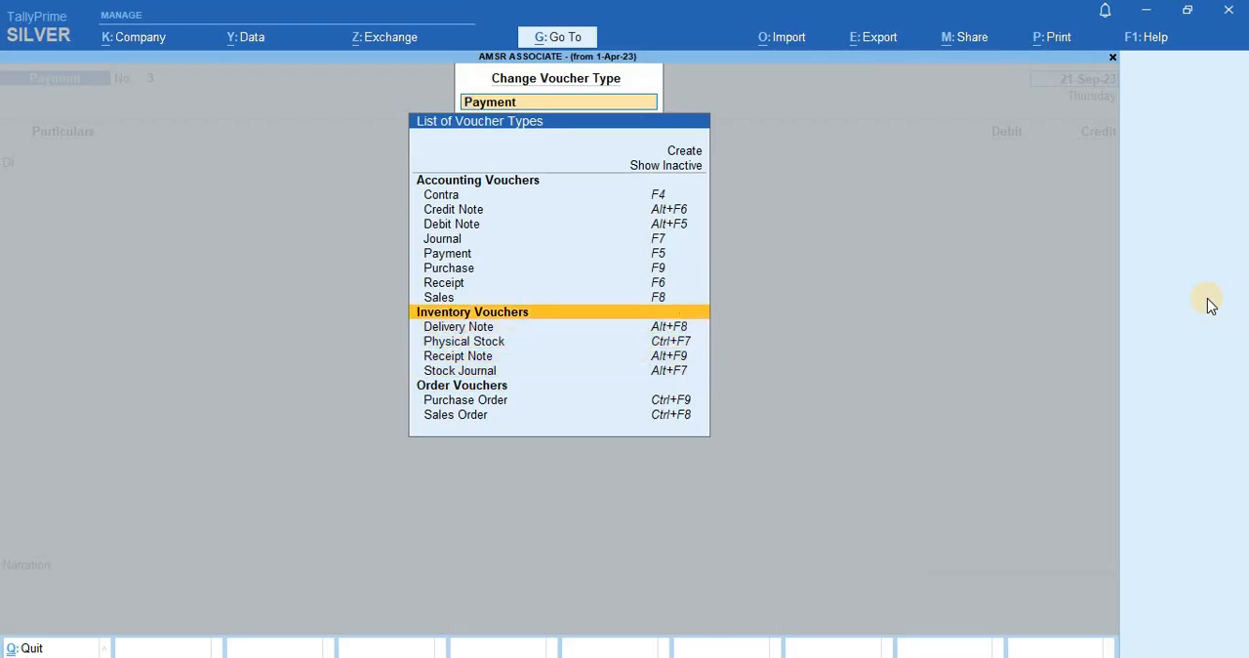
{"action": "key", "text": "Down"}
{"action": "key", "text": "Down"}
{"action": "key", "text": "Down"}
{"action": "key", "text": "Down"}
{"action": "key", "text": "Down"}
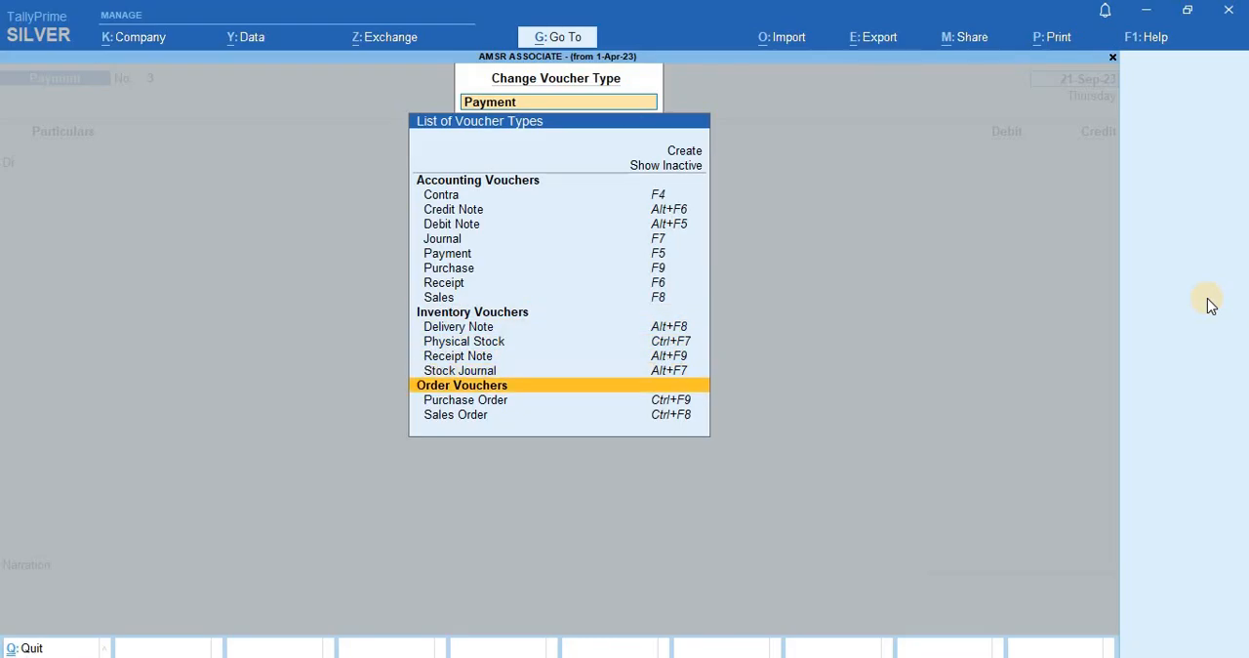
{"action": "key", "text": "Up"}
{"action": "key", "text": "Up"}
{"action": "key", "text": "Up"}
{"action": "key", "text": "Up"}
{"action": "key", "text": "Up"}
{"action": "key", "text": "Up"}
{"action": "key", "text": "Up"}
{"action": "key", "text": "Up"}
{"action": "key", "text": "Up"}
{"action": "key", "text": "Up"}
{"action": "key", "text": "Up"}
{"action": "key", "text": "Up"}
{"action": "key", "text": "Up"}
{"action": "key", "text": "Up"}
{"action": "key", "text": "Up"}
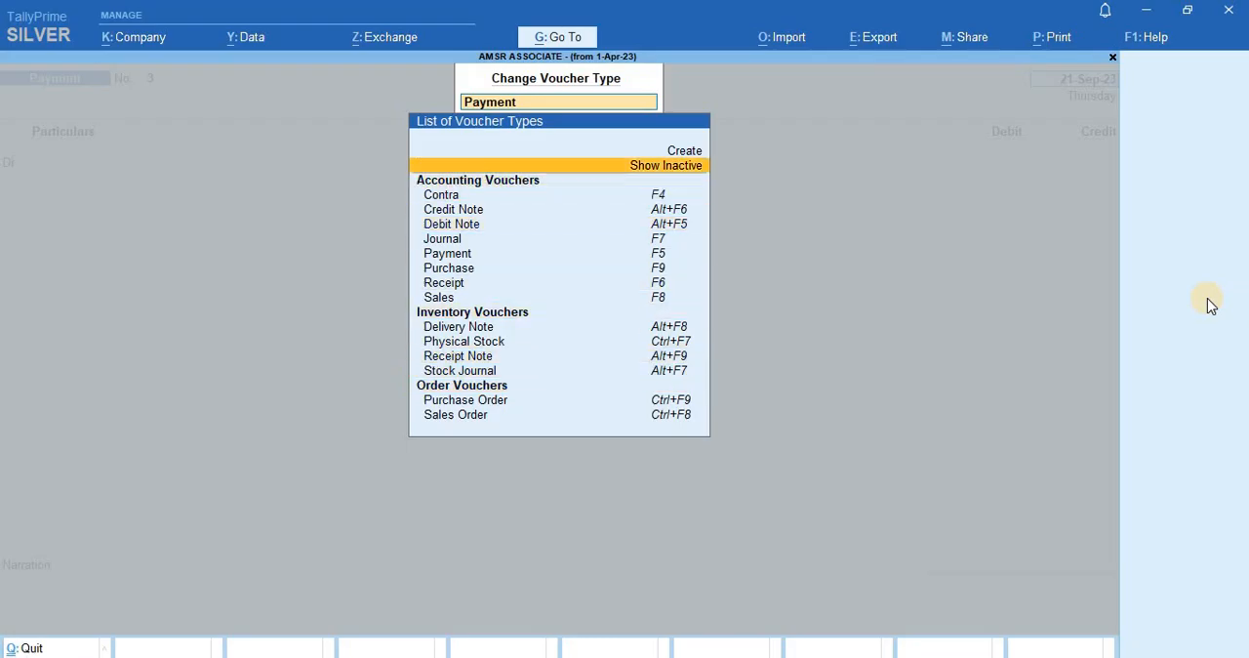
- Show the inactive voucher types, then choose and activate the Material In inventory voucher
{"action": "key", "text": "Return"}
{"action": "key", "text": "Down"}
{"action": "key", "text": "Down"}
{"action": "key", "text": "Down"}
{"action": "key", "text": "Down"}
{"action": "key", "text": "Down"}
{"action": "key", "text": "Down"}
{"action": "key", "text": "Down"}
{"action": "key", "text": "Down"}
{"action": "key", "text": "Down"}
{"action": "key", "text": "Down"}
{"action": "key", "text": "Down"}
{"action": "key", "text": "Down"}
{"action": "key", "text": "Down"}
{"action": "key", "text": "Down"}
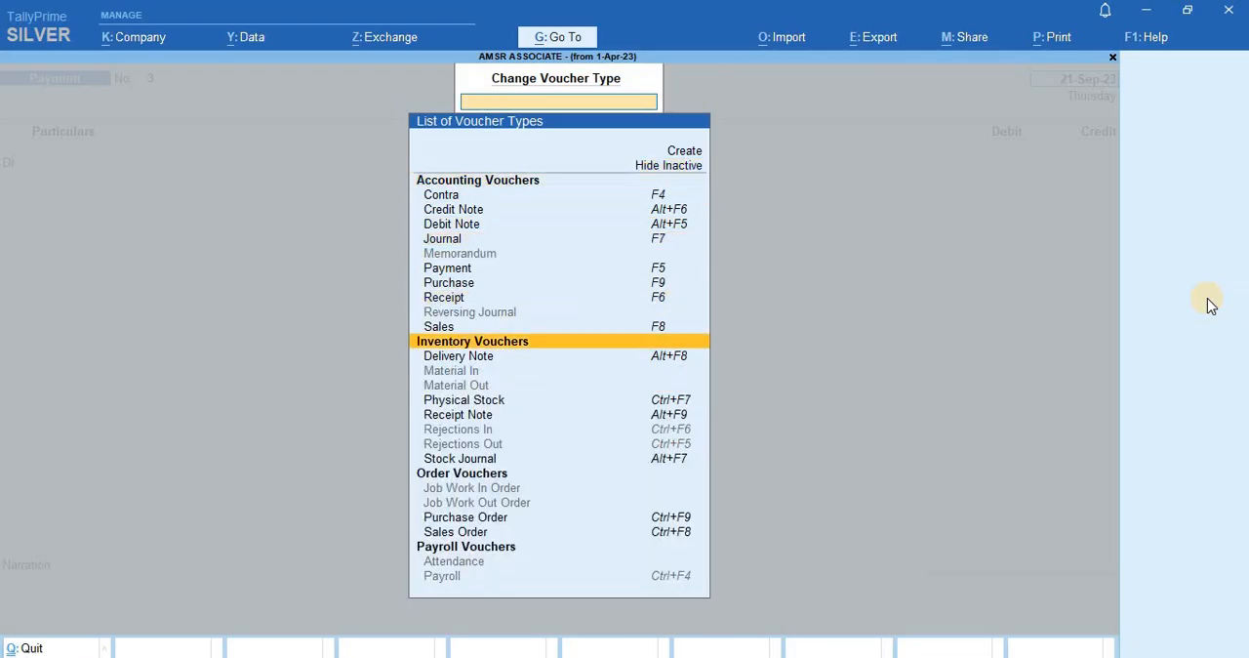
{"action": "key", "text": "Return"}
{"action": "key", "text": "y"}
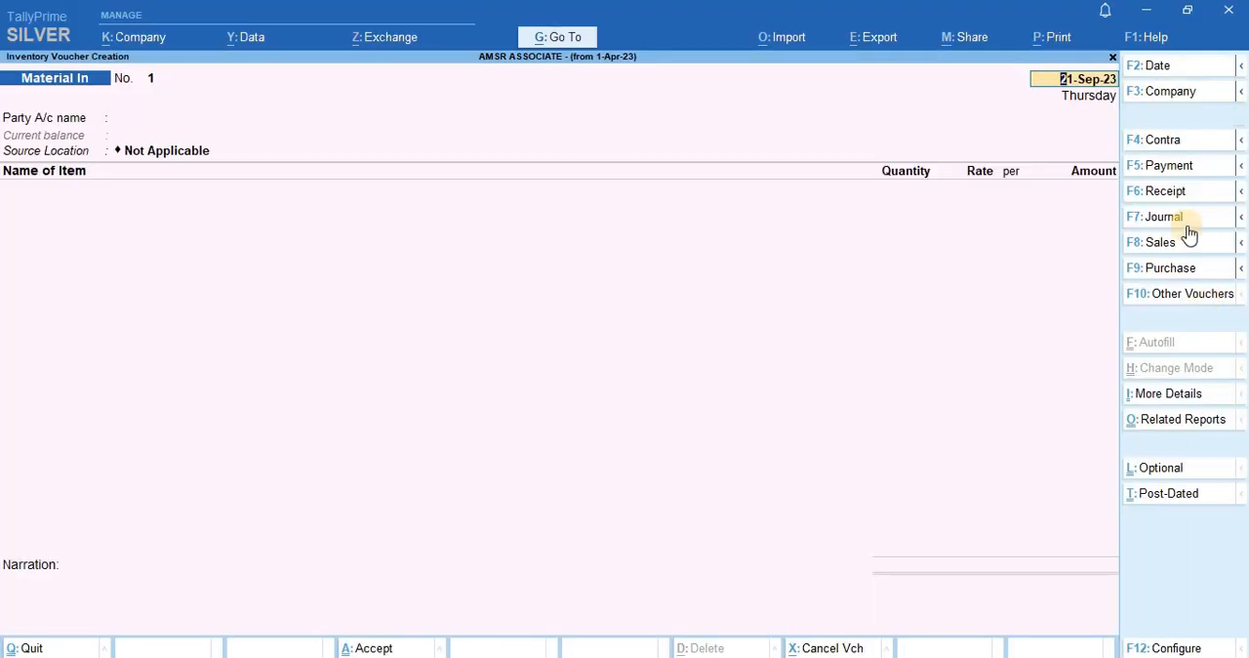
- Choose AMSR & CO as the Material In voucher's party and accept its party details with the order details left blank
{"action": "key", "text": "Return"}
{"action": "key", "text": "Down"}
{"action": "key", "text": "Down"}
{"action": "key", "text": "Down"}
{"action": "key", "text": "Down"}
{"action": "key", "text": "Down"}
{"action": "key", "text": "Down"}
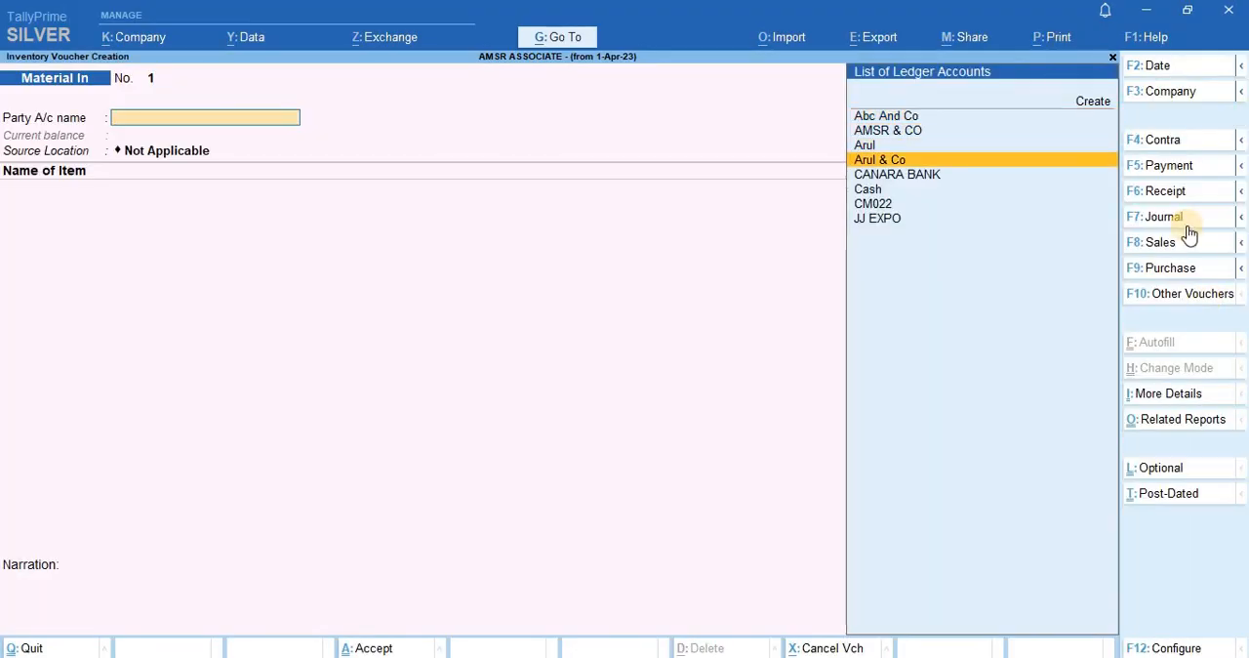
{"action": "key", "text": "Up"}
{"action": "key", "text": "Up"}
{"action": "key", "text": "Up"}
{"action": "key", "text": "Up"}
{"action": "key", "text": "Up"}
{"action": "key", "text": "Return"}
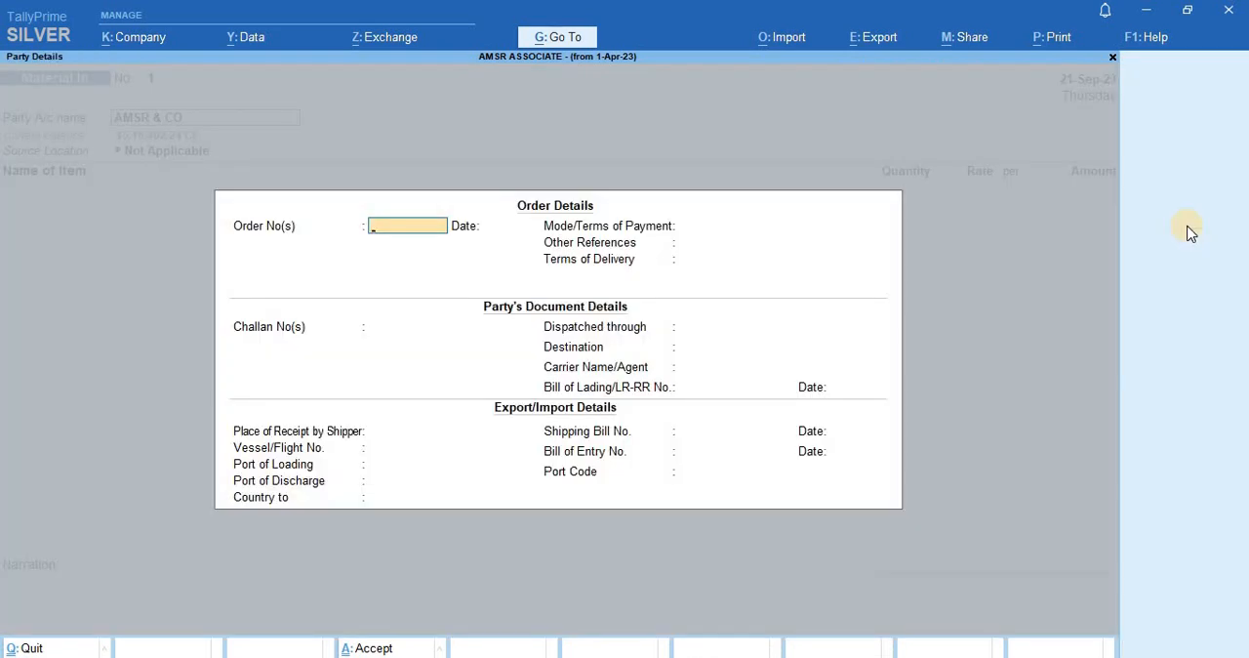
{"action": "key", "text": "Escape"}
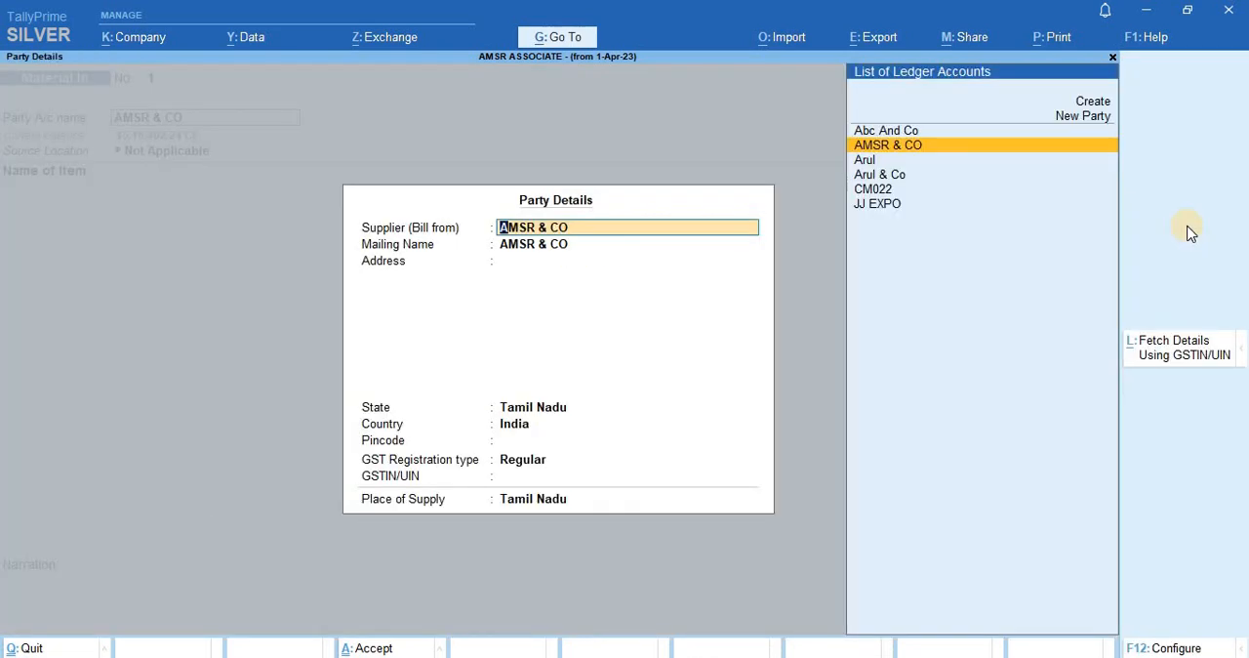
{"action": "key", "text": "ctrl+a"}
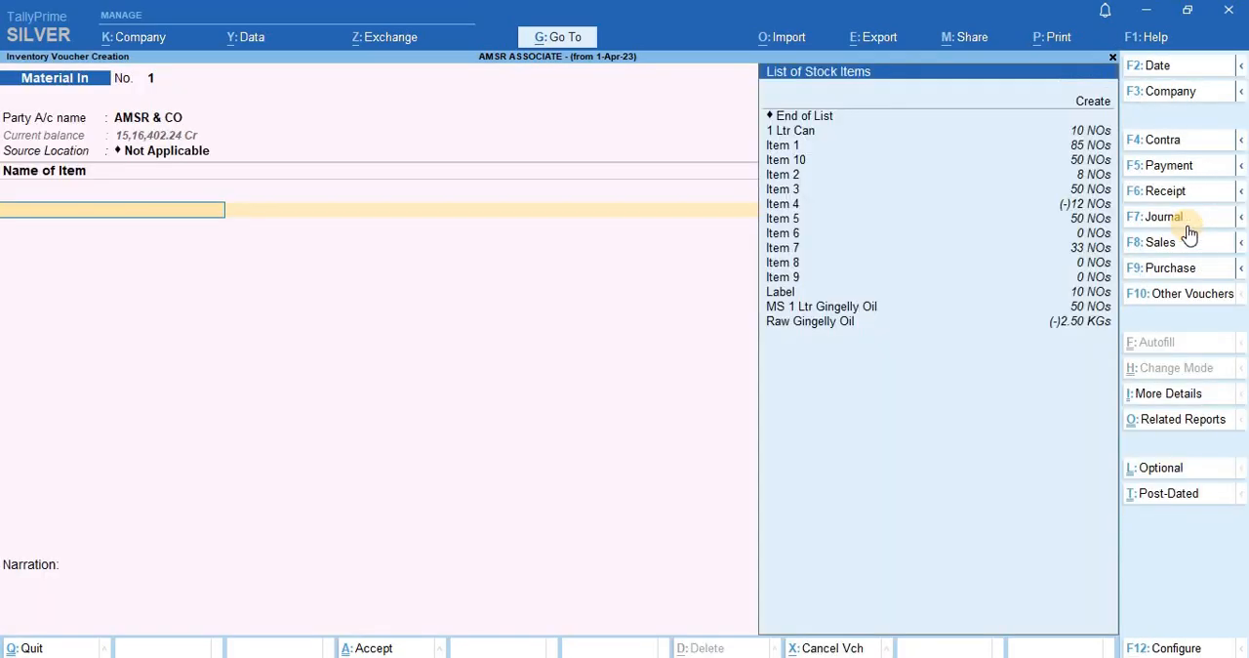
- Add Item 2 to the Material In voucher with no description and its order set to Not Applicable
{"action": "key", "text": "Down"}
{"action": "key", "text": "Down"}
{"action": "key", "text": "Down"}
{"action": "key", "text": "Down"}
{"action": "key", "text": "Return"}
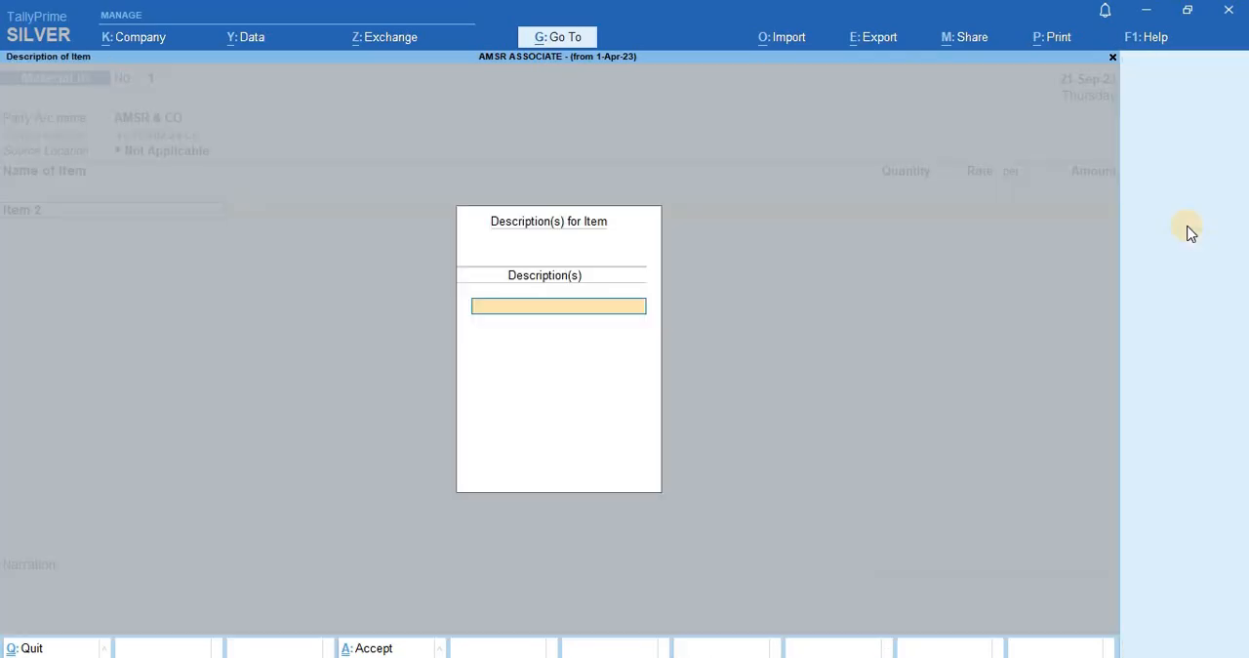
{"action": "key", "text": "Return"}
- Set Item 2's quantity to 150 NOs, accept the filled-in rate and end the item list
{"action": "key", "text": "Return"}
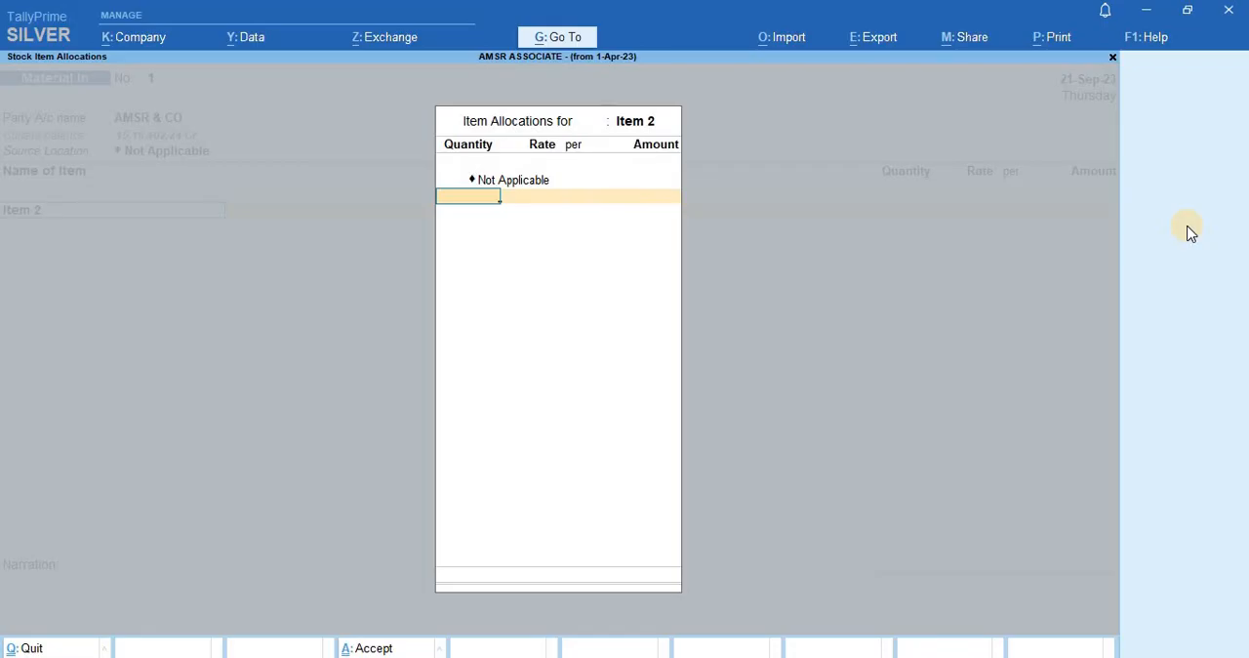
{"action": "type", "text": "1"}
{"action": "key", "text": "Return"}
{"action": "key", "text": "shift+Tab"}
{"action": "type", "text": "15"}
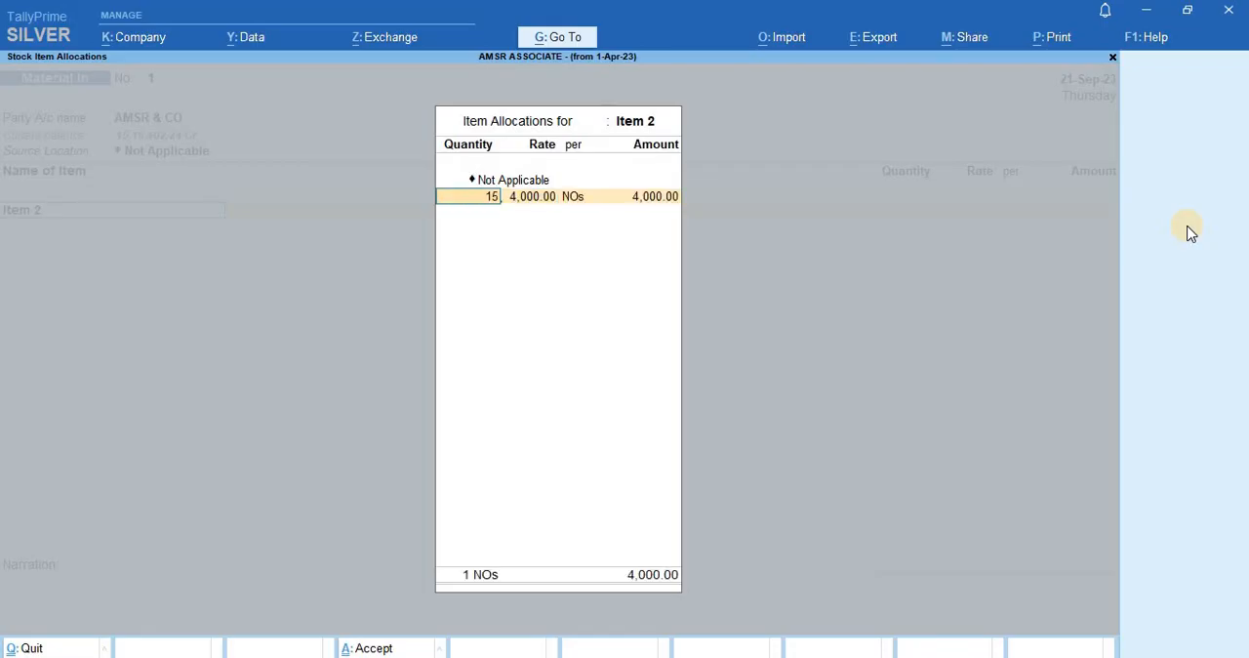
{"action": "type", "text": "0"}
{"action": "key", "text": "Return"}
{"action": "key", "text": "Return"}
{"action": "key", "text": "Return"}
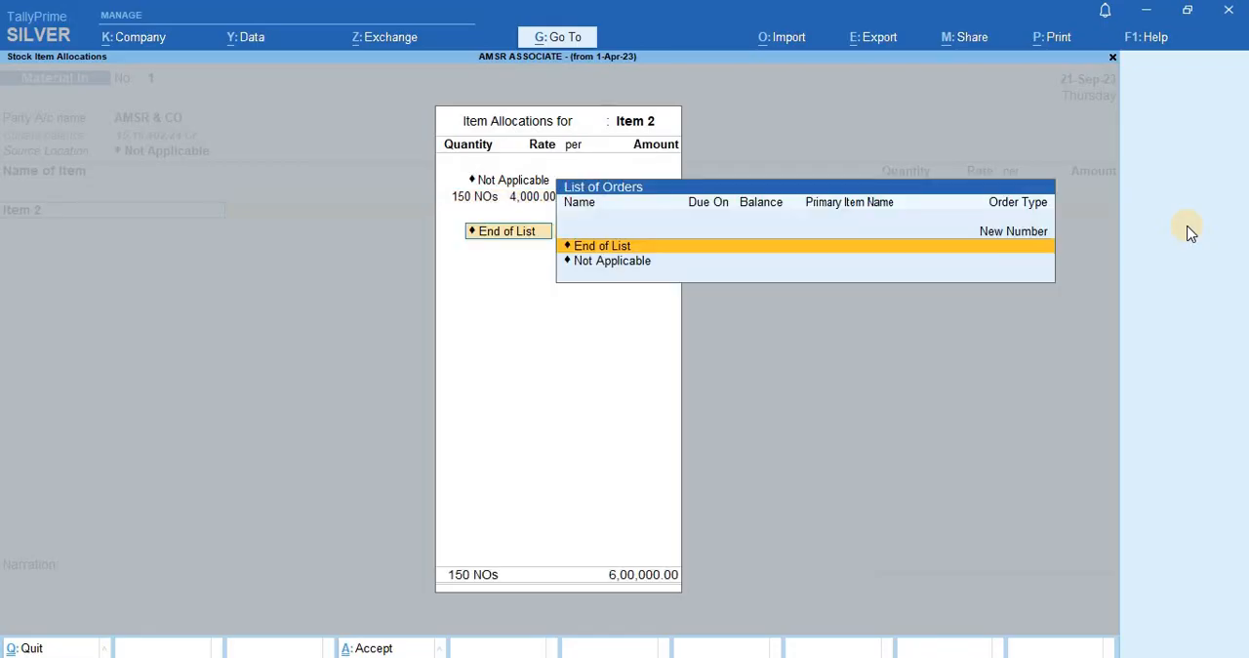
{"action": "key", "text": "Return"}
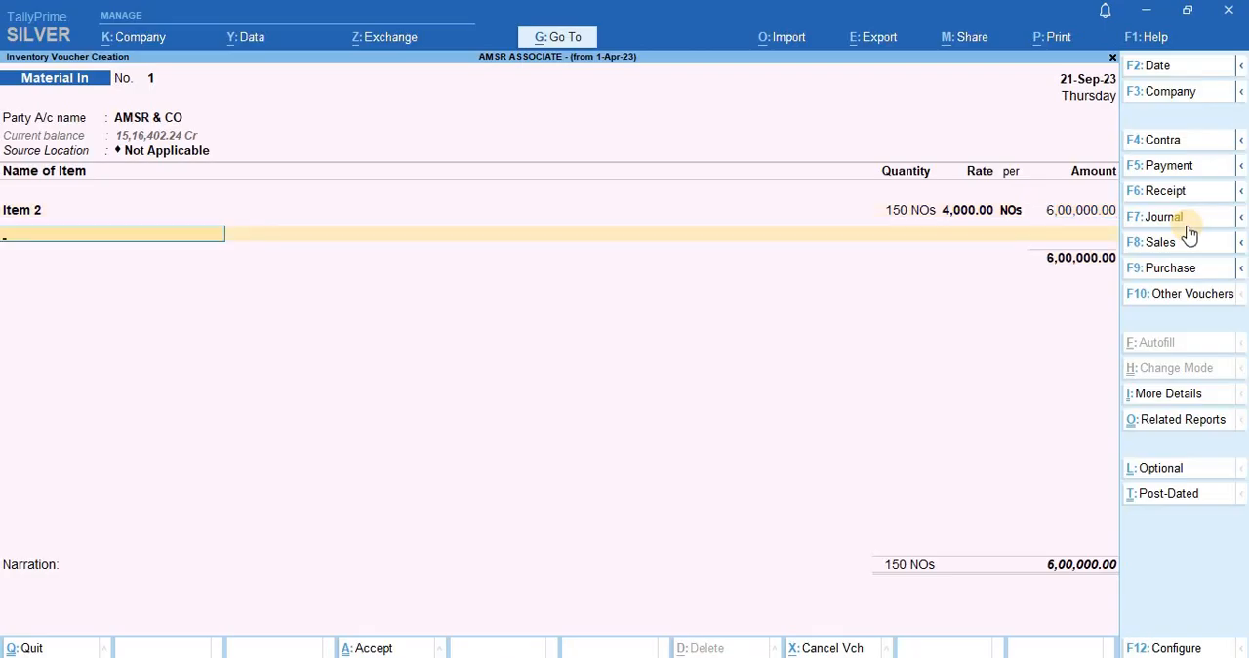
{"action": "key", "text": "Return"}
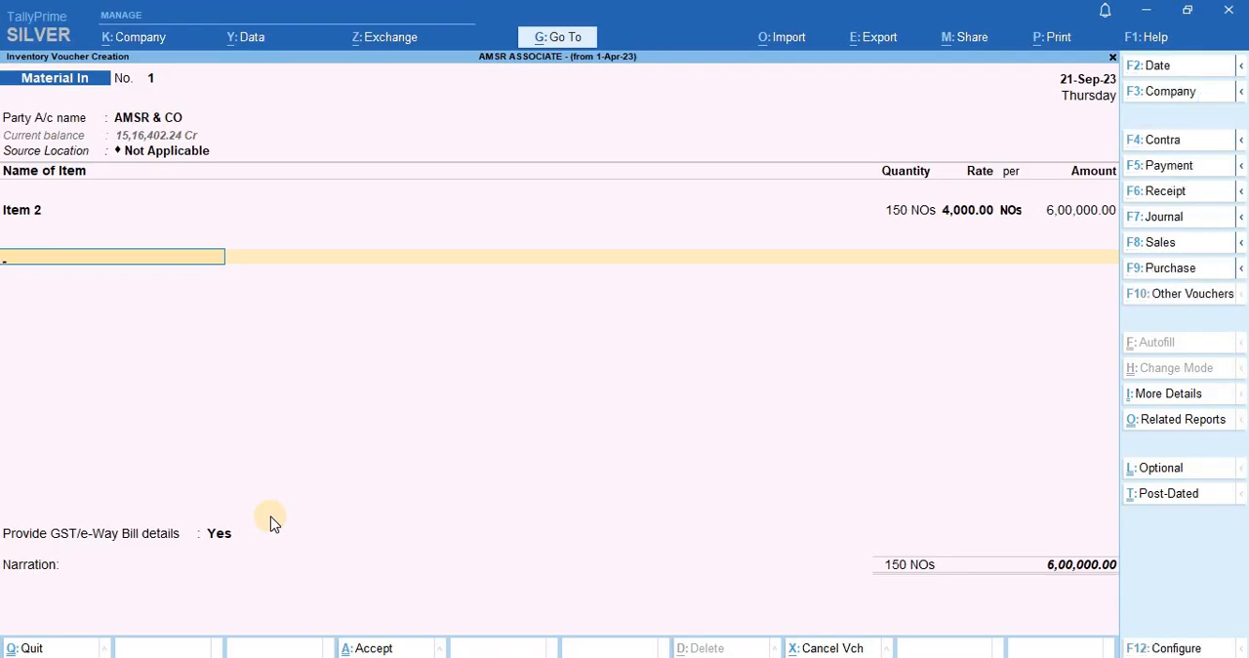
- Abandon the Material In voucher without saving it and return to the Gateway of Tally
{"action": "key", "text": "alt"}
{"action": "key", "text": "Escape"}
{"action": "key", "text": "Return"}
{"action": "key", "text": "Escape"}
{"action": "key", "text": "Escape"}
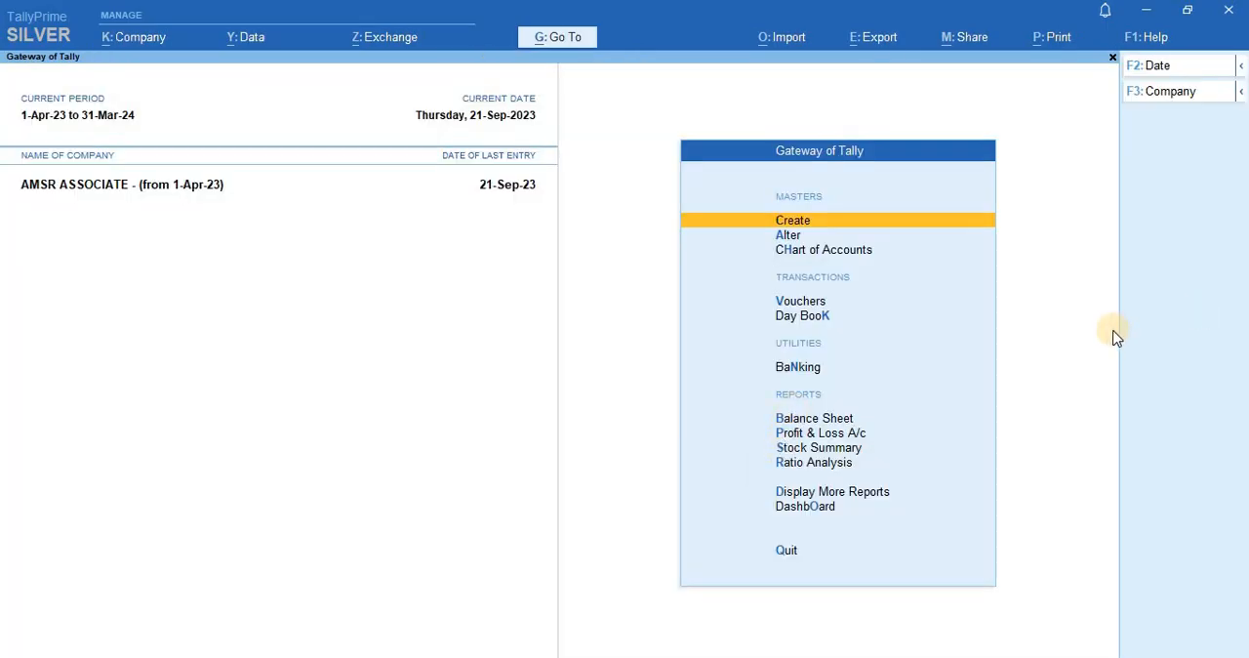
- Search the reports for "Gstr" and open the GSTR-1 report
{"action": "key", "text": "alt+g"}
{"action": "type", "text": "Gstr"}
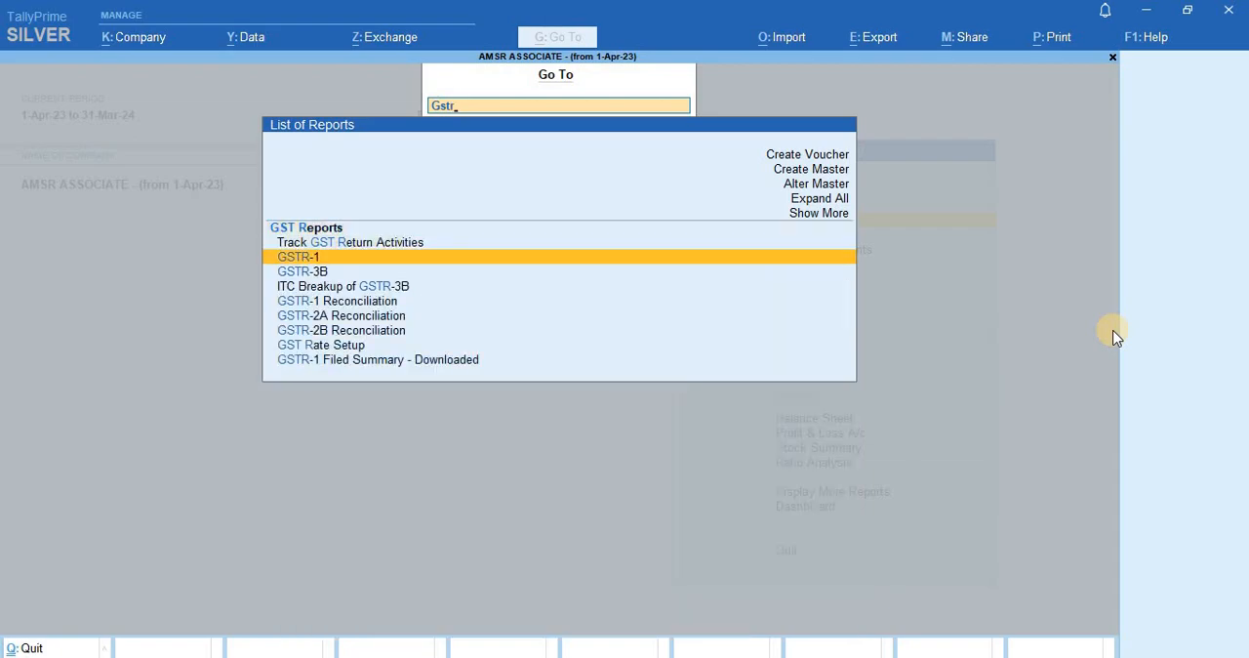
{"action": "key", "text": "Return"}
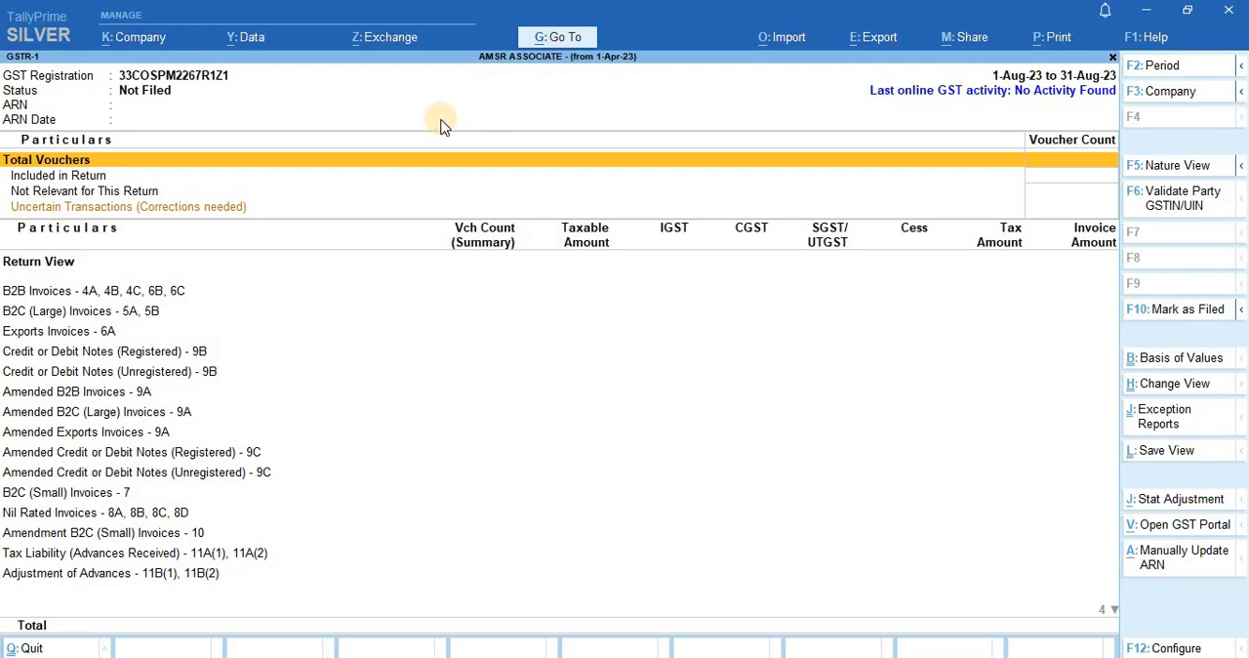
- Look through the GSTR-1 report's voucher summary and Return View lines, ending on Uncertain Transactions
{"action": "key", "text": "Down"}
{"action": "key", "text": "Down"}
{"action": "key", "text": "Down"}
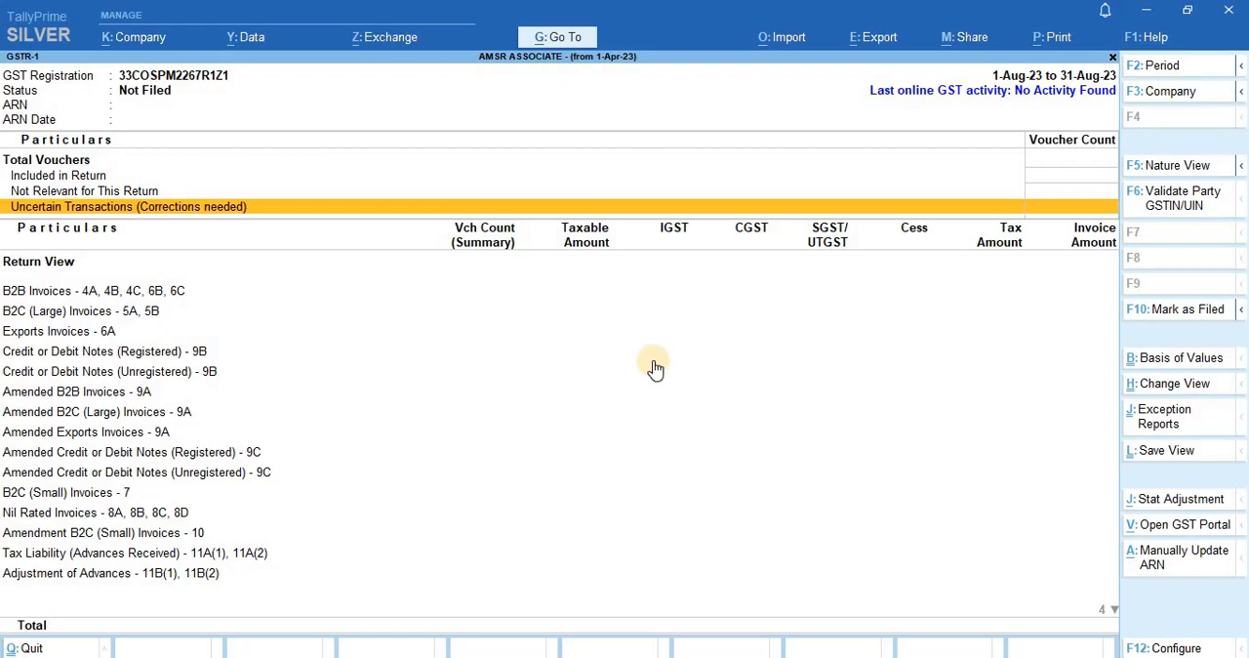
{"action": "left_click", "coordinate": [659, 373]}
{"action": "key", "text": "Down"}
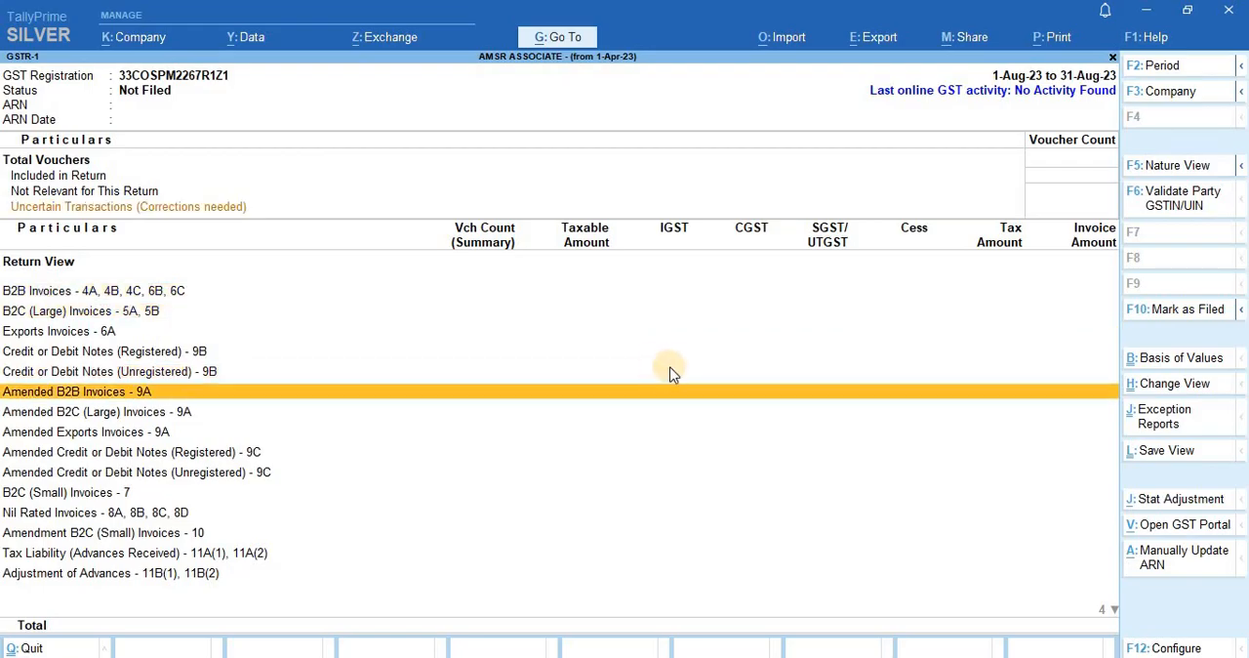
{"action": "key", "text": "Up"}
{"action": "key", "text": "Up"}
{"action": "key", "text": "Up"}
{"action": "key", "text": "Up"}
{"action": "key", "text": "Up"}
{"action": "key", "text": "Up"}
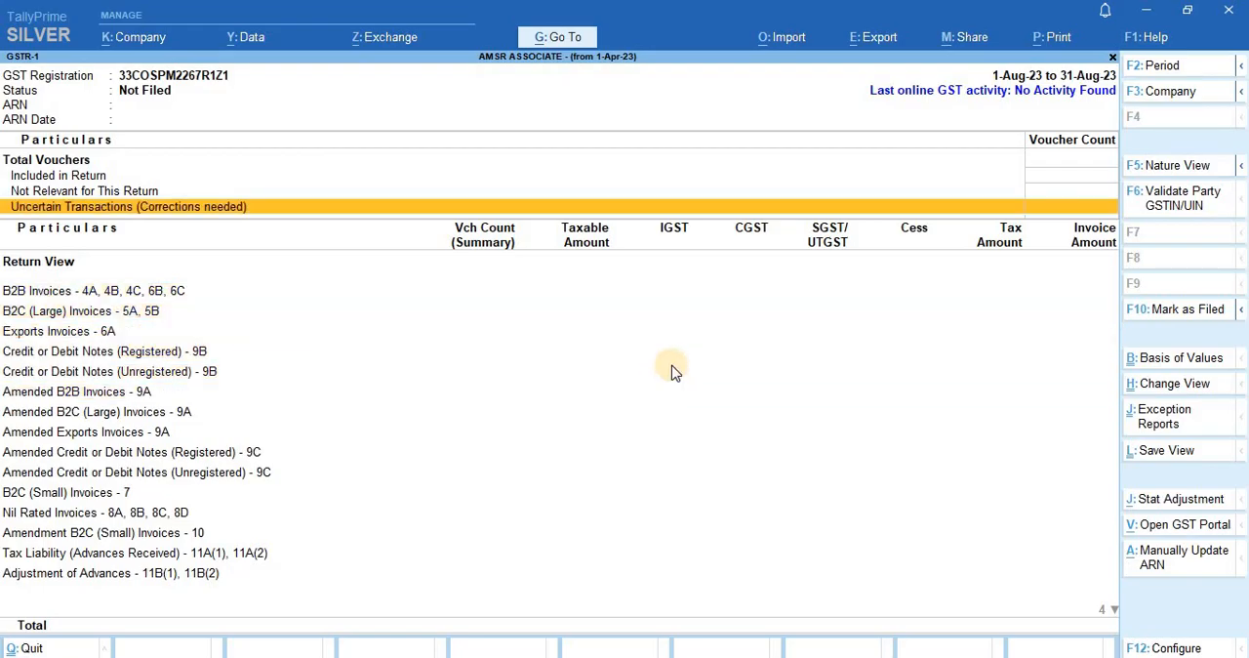
- Close the GSTR-1 report and go to Display More Reports on the Gateway of Tally
{"action": "key", "text": "Escape"}
{"action": "key", "text": "Escape"}
{"action": "key", "text": "n"}
{"action": "key", "text": "Down"}
{"action": "key", "text": "Down"}
{"action": "key", "text": "Down"}
{"action": "key", "text": "Down"}
{"action": "key", "text": "Down"}
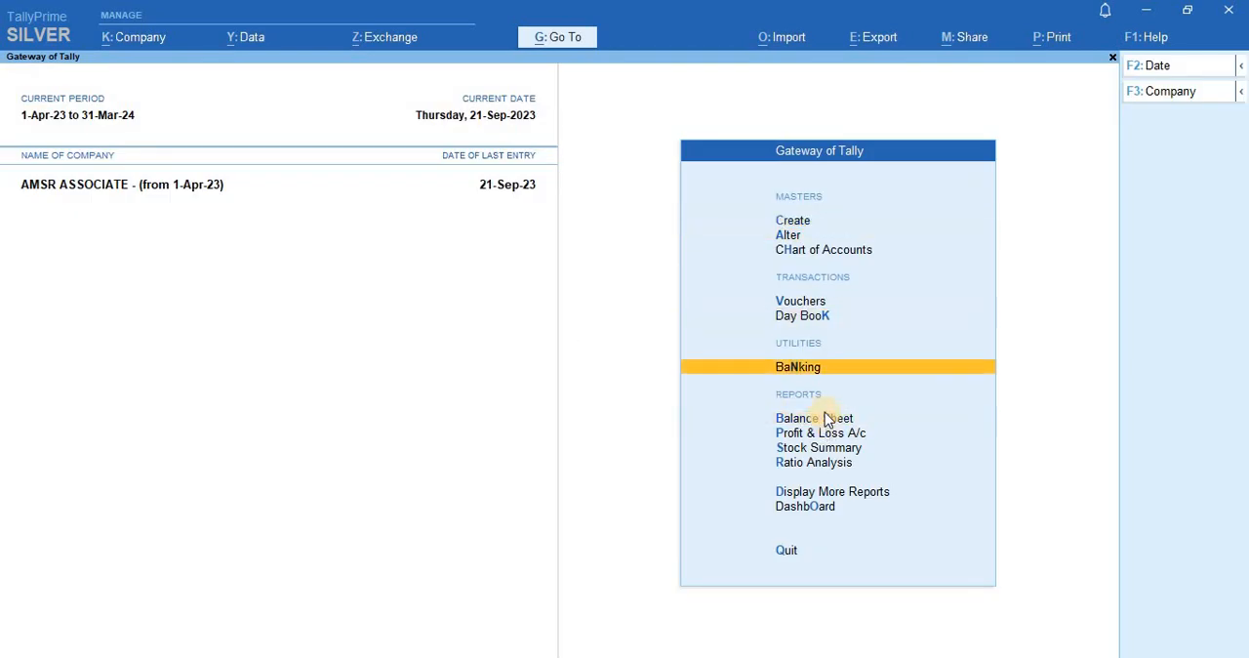
{"action": "key", "text": "Down"}
{"action": "key", "text": "Down"}
{"action": "key", "text": "Down"}
{"action": "key", "text": "Down"}
{"action": "key", "text": "Down"}
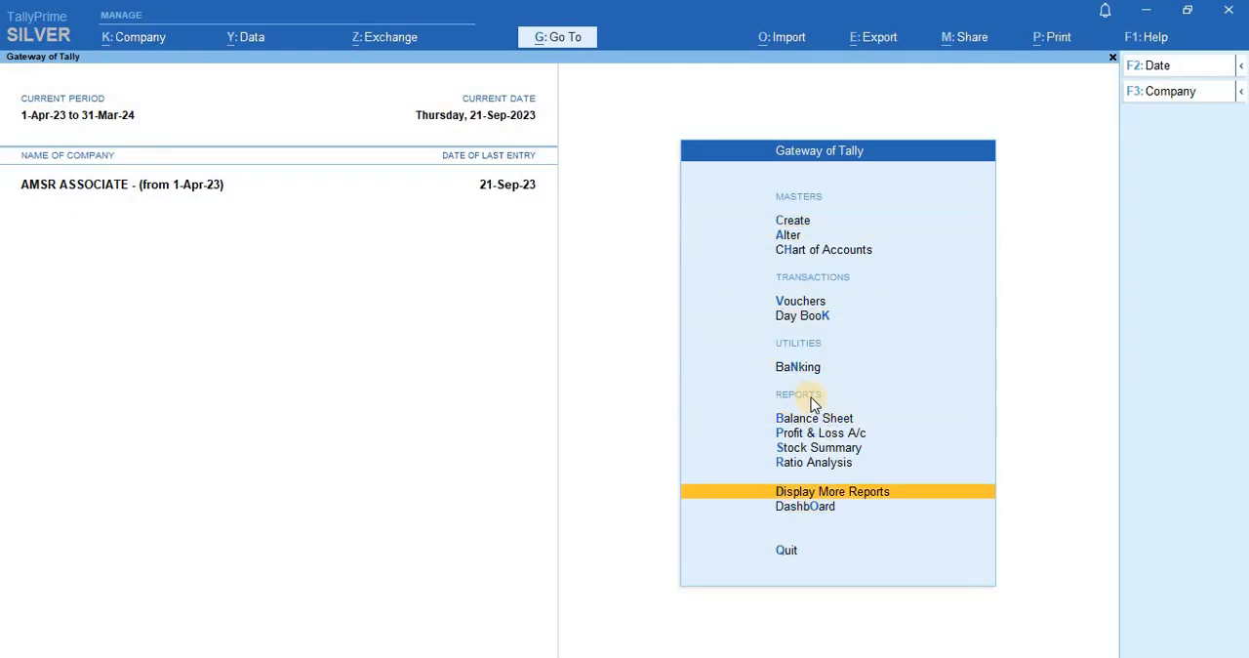